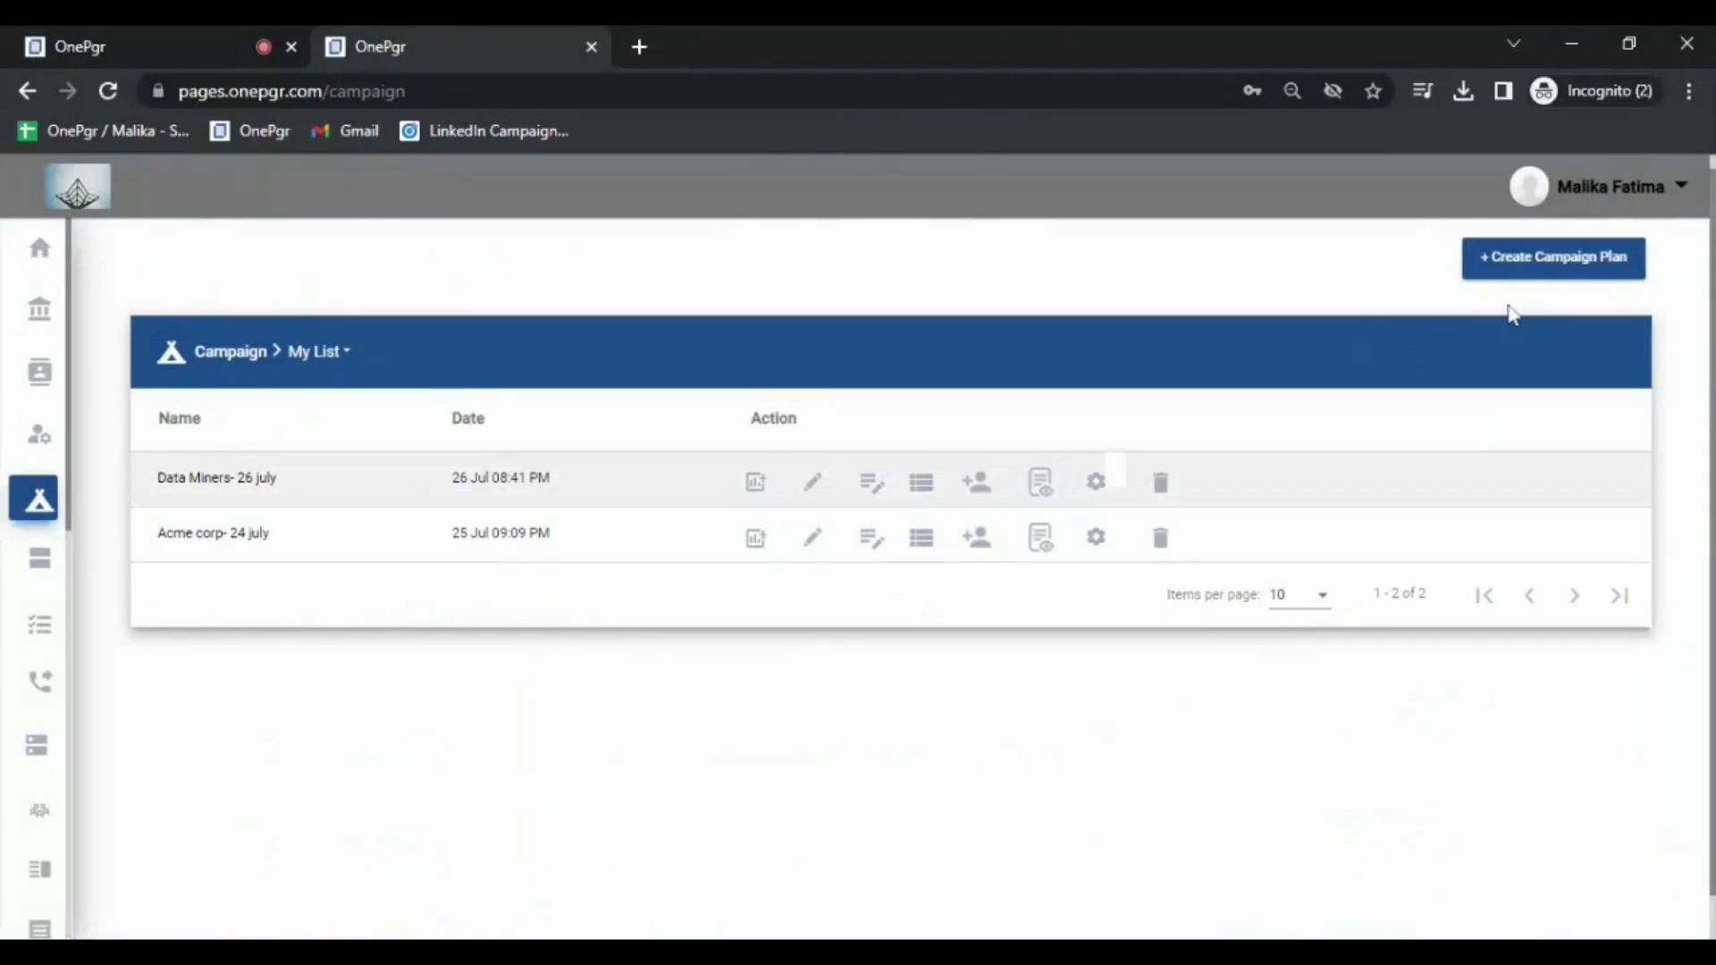
Step: Review the Data Miners campaign plan details, then return to the campaign list
click(1505, 276)
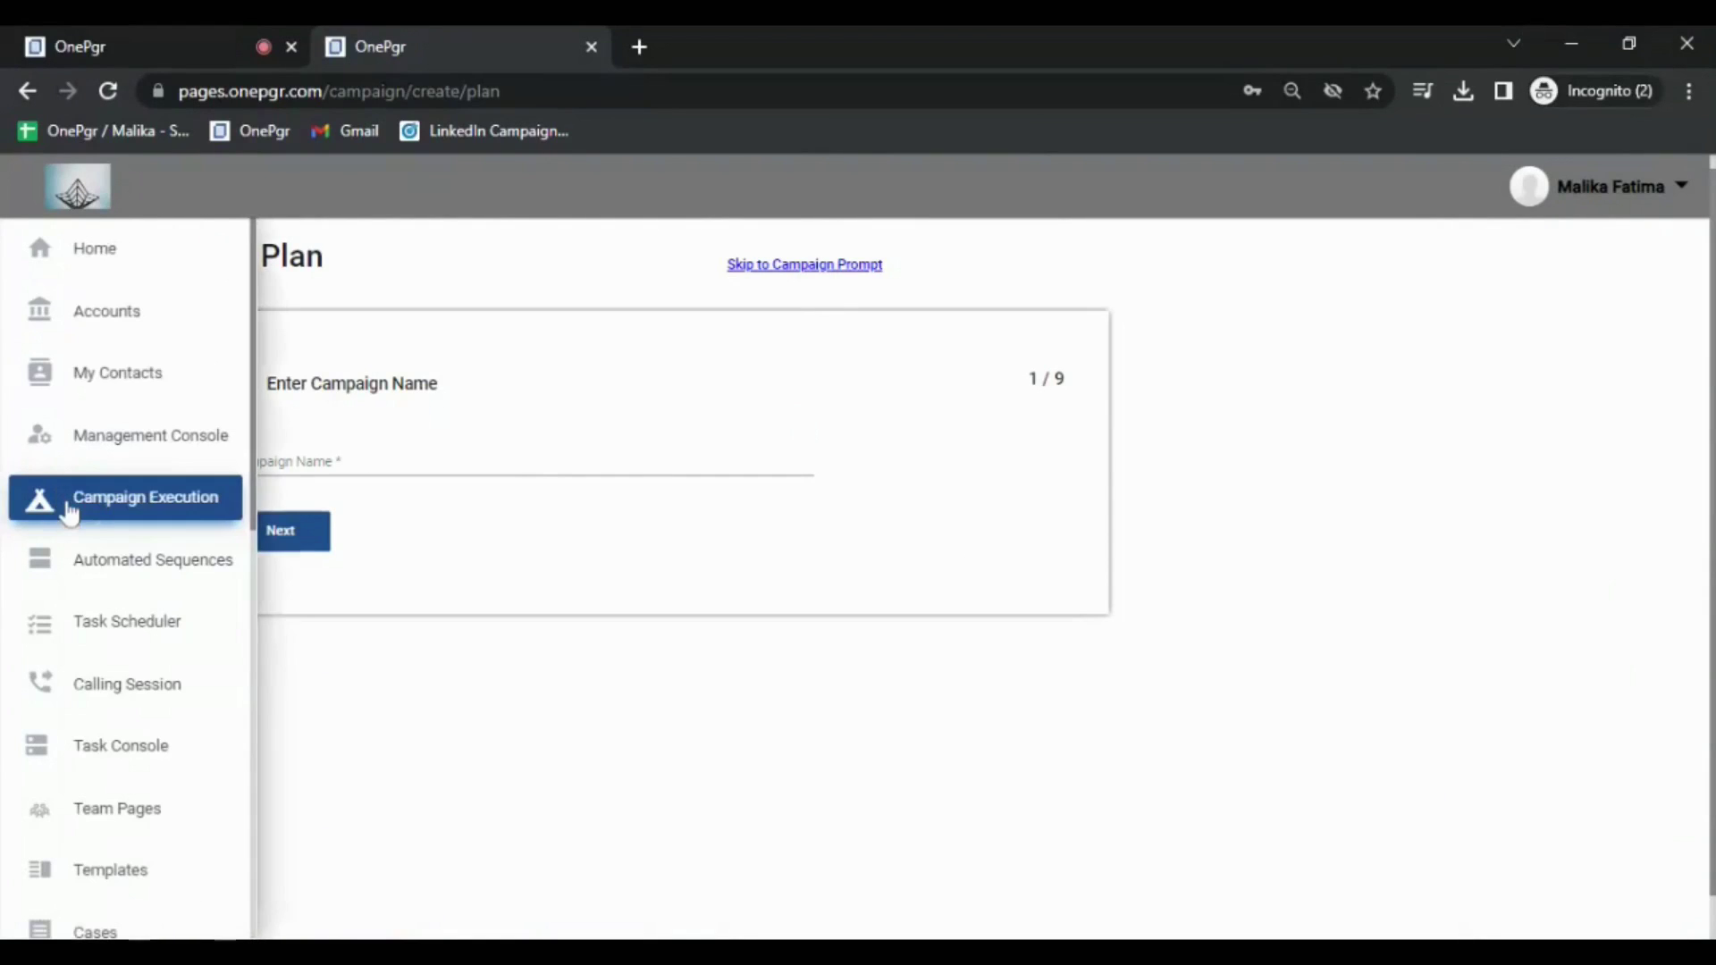
click(69, 511)
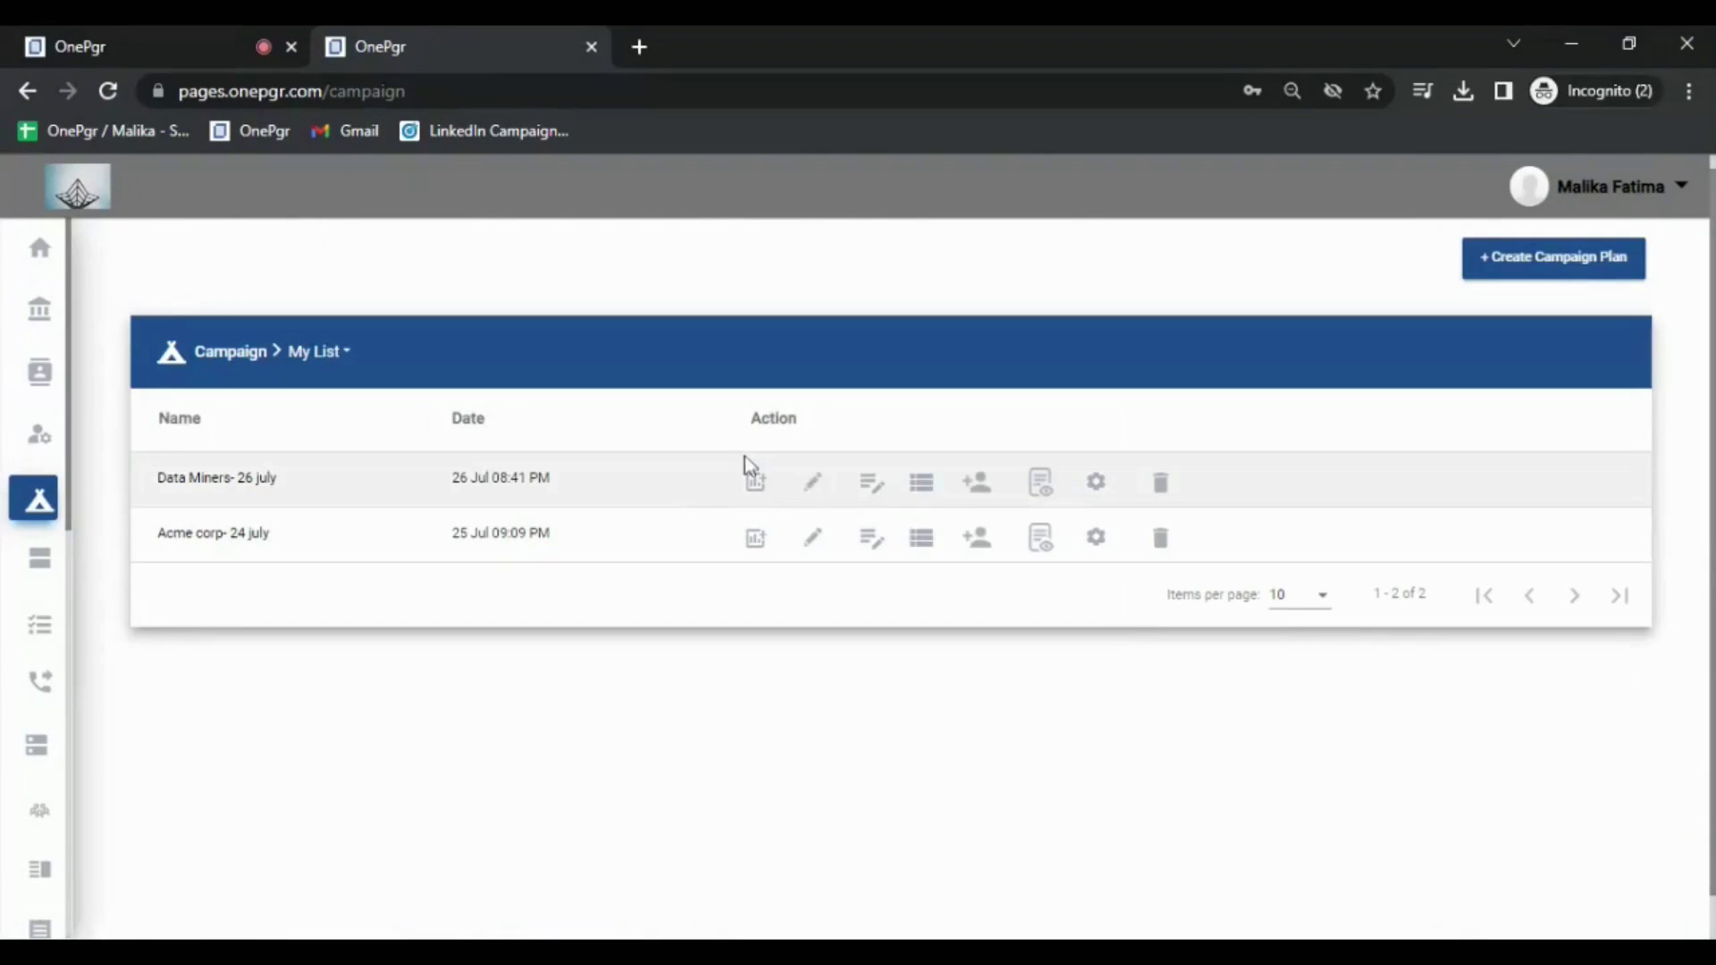
click(756, 483)
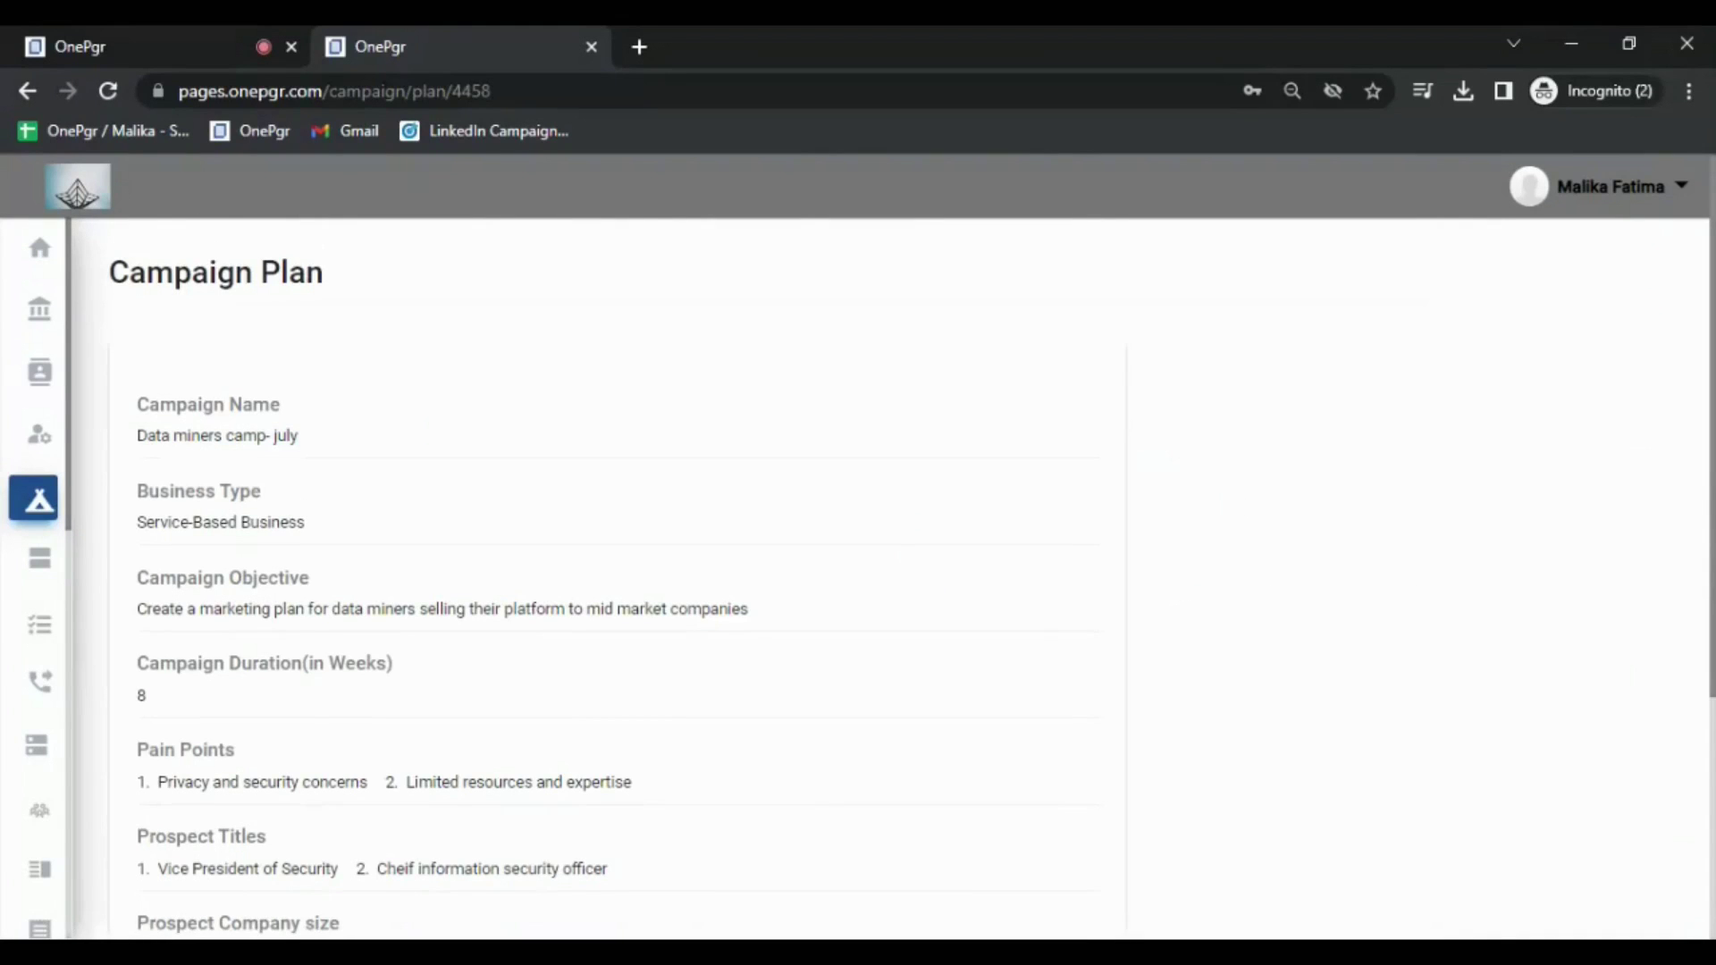
scroll(617, 581, down, 1)
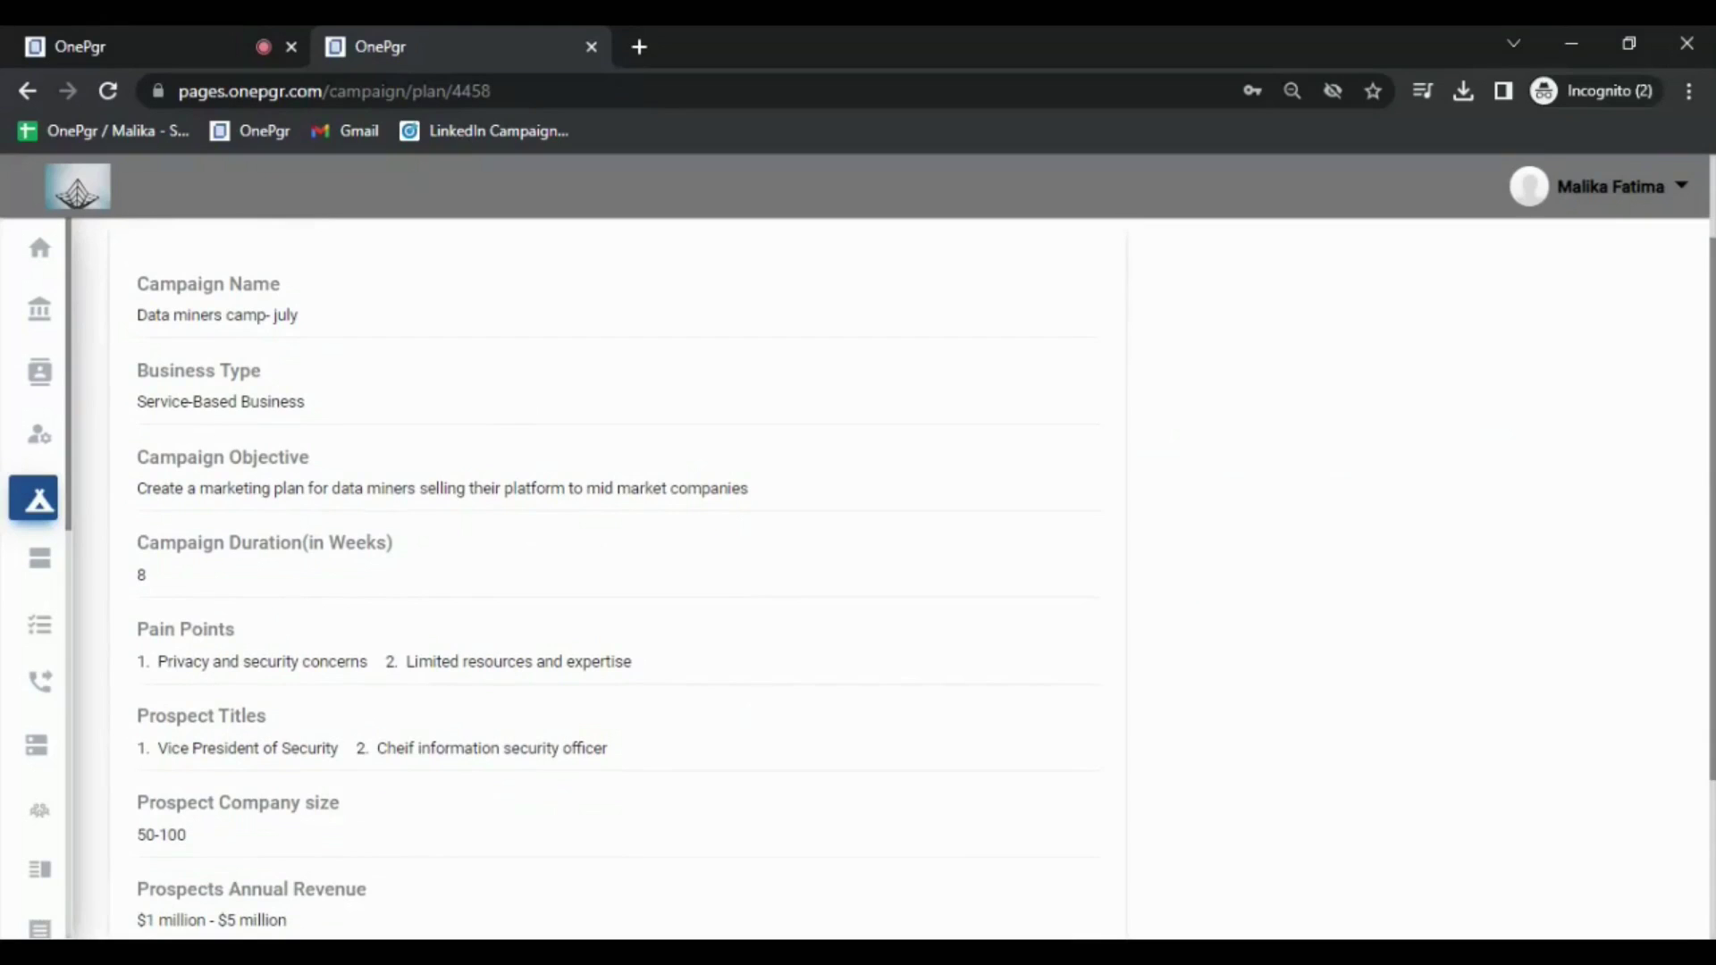
scroll(849, 700, down, 2)
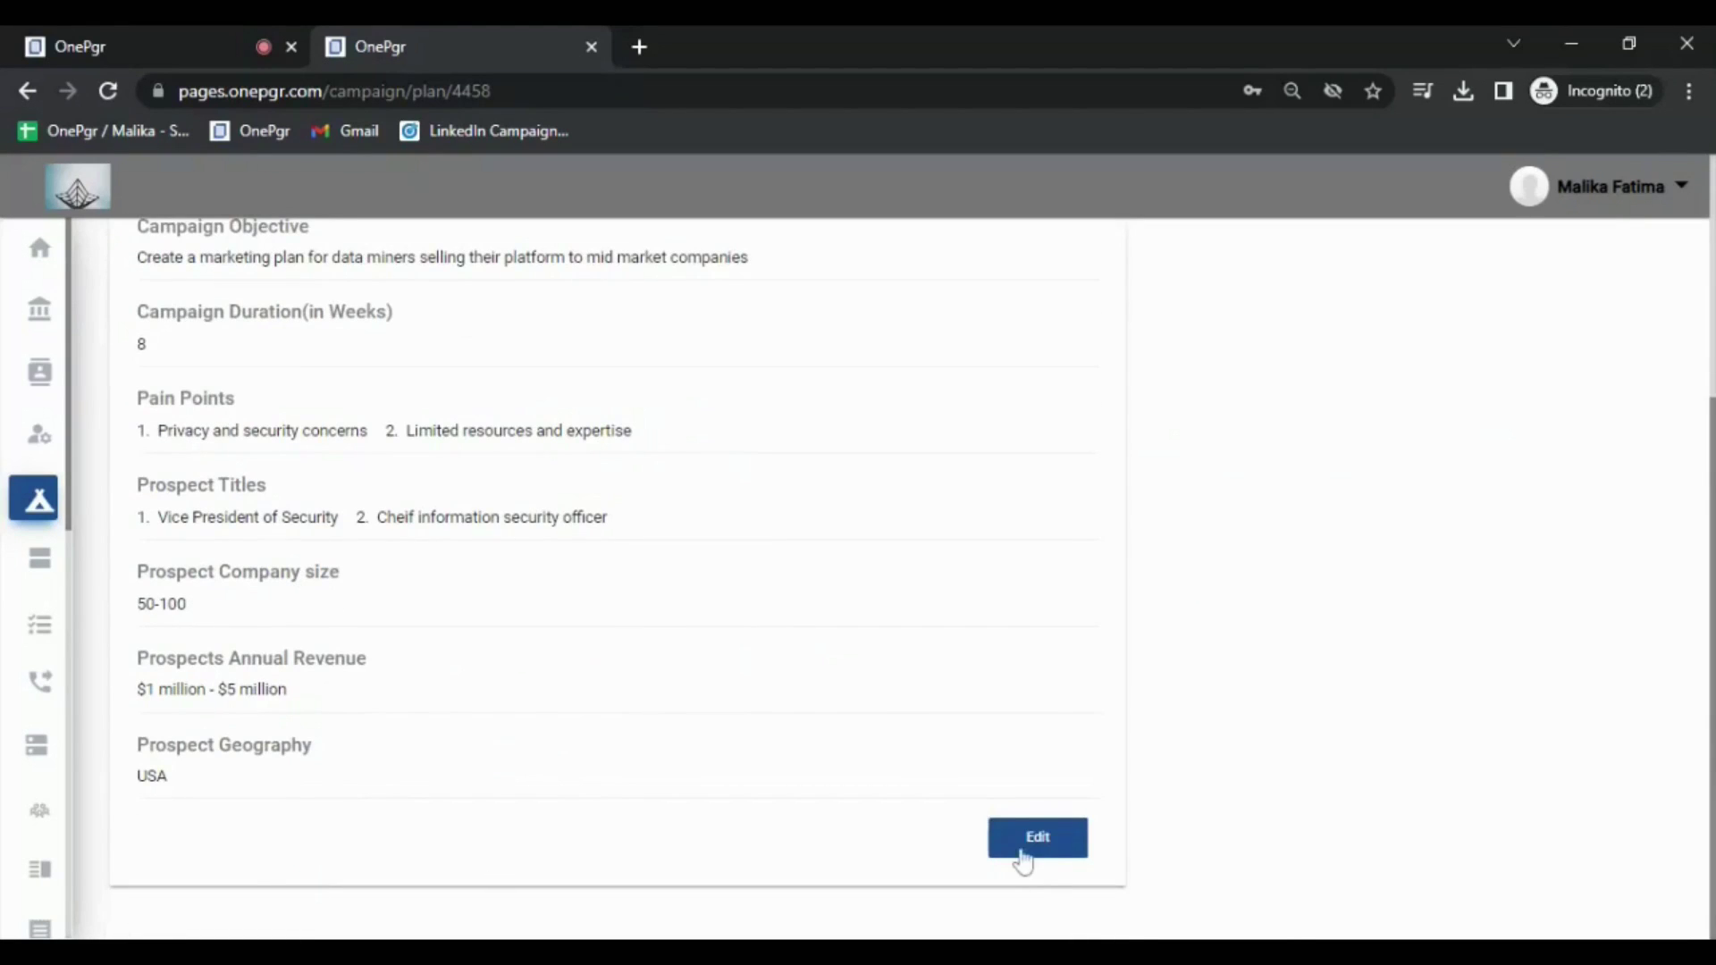
click(100, 506)
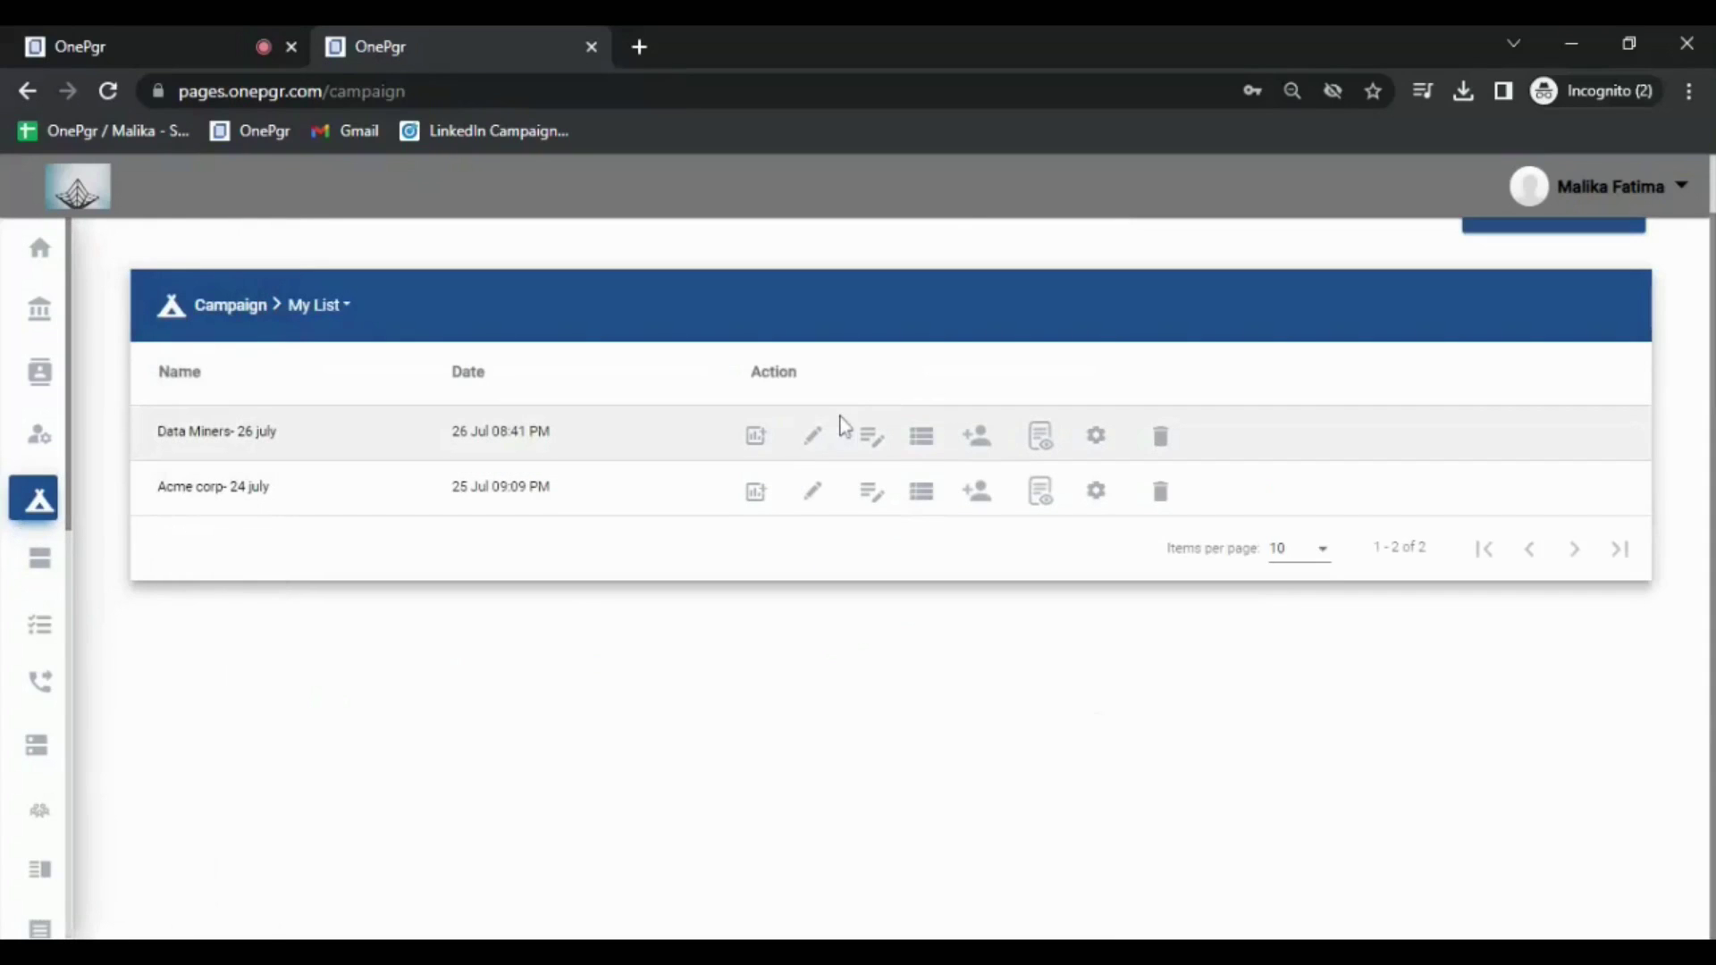
Step: Open Data Miners- 26 july and read its first two email step prompts
click(816, 437)
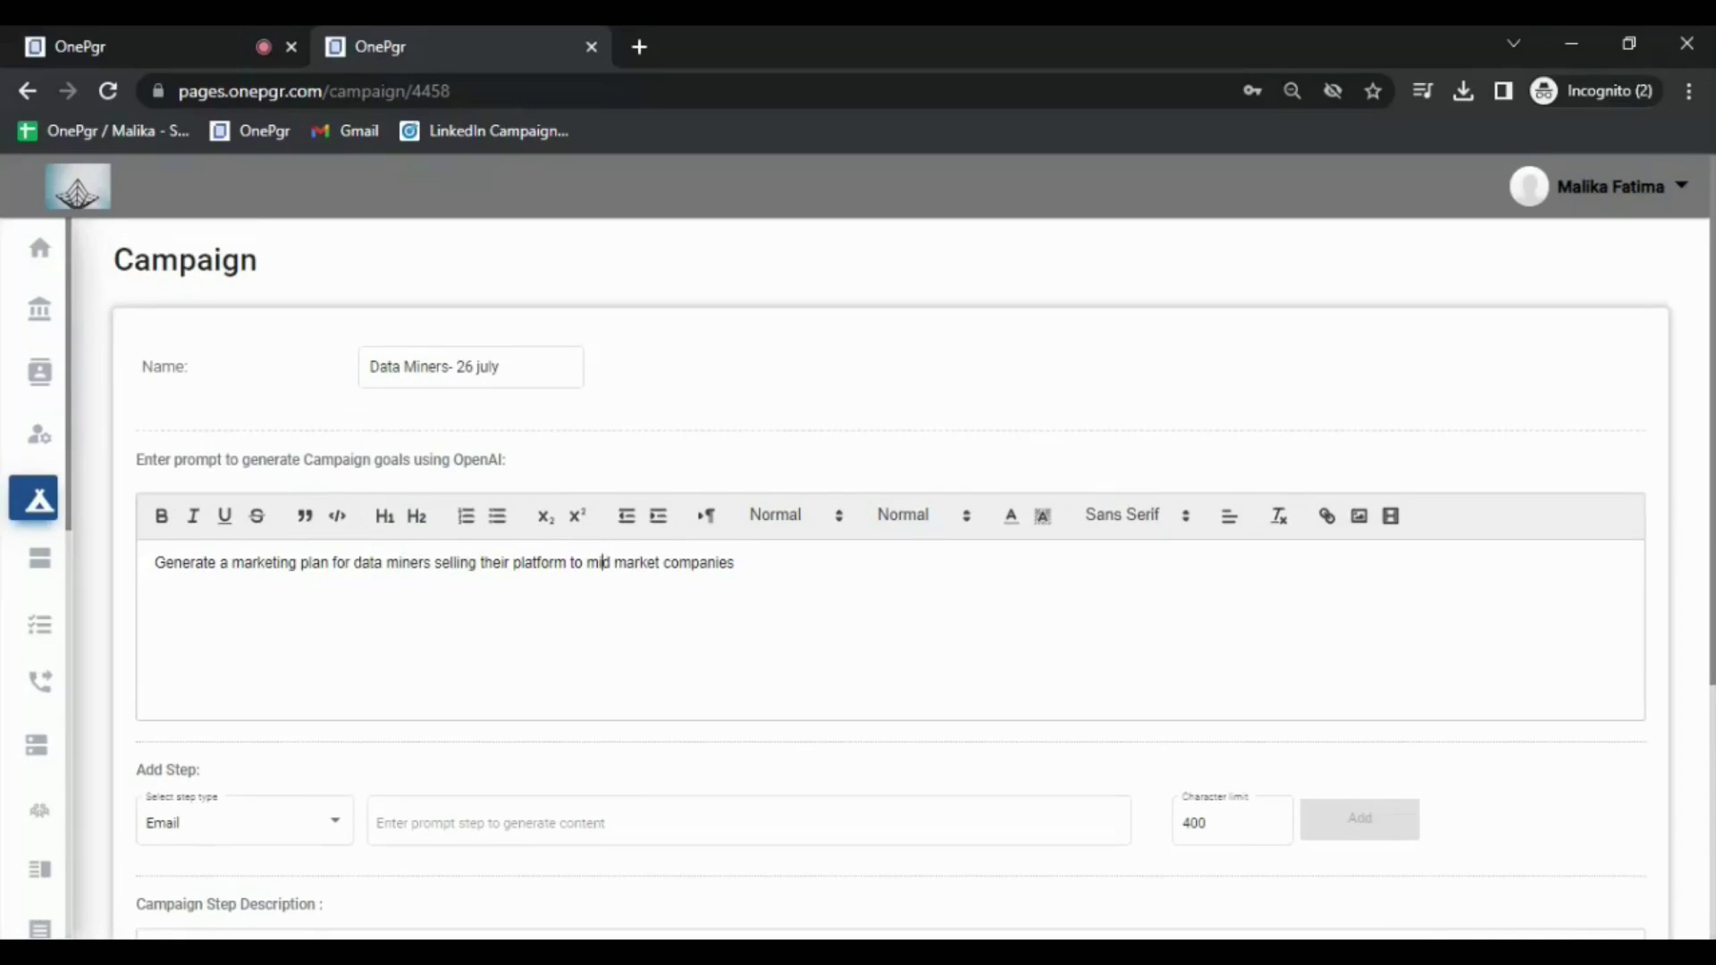
scroll(605, 562, down, 4)
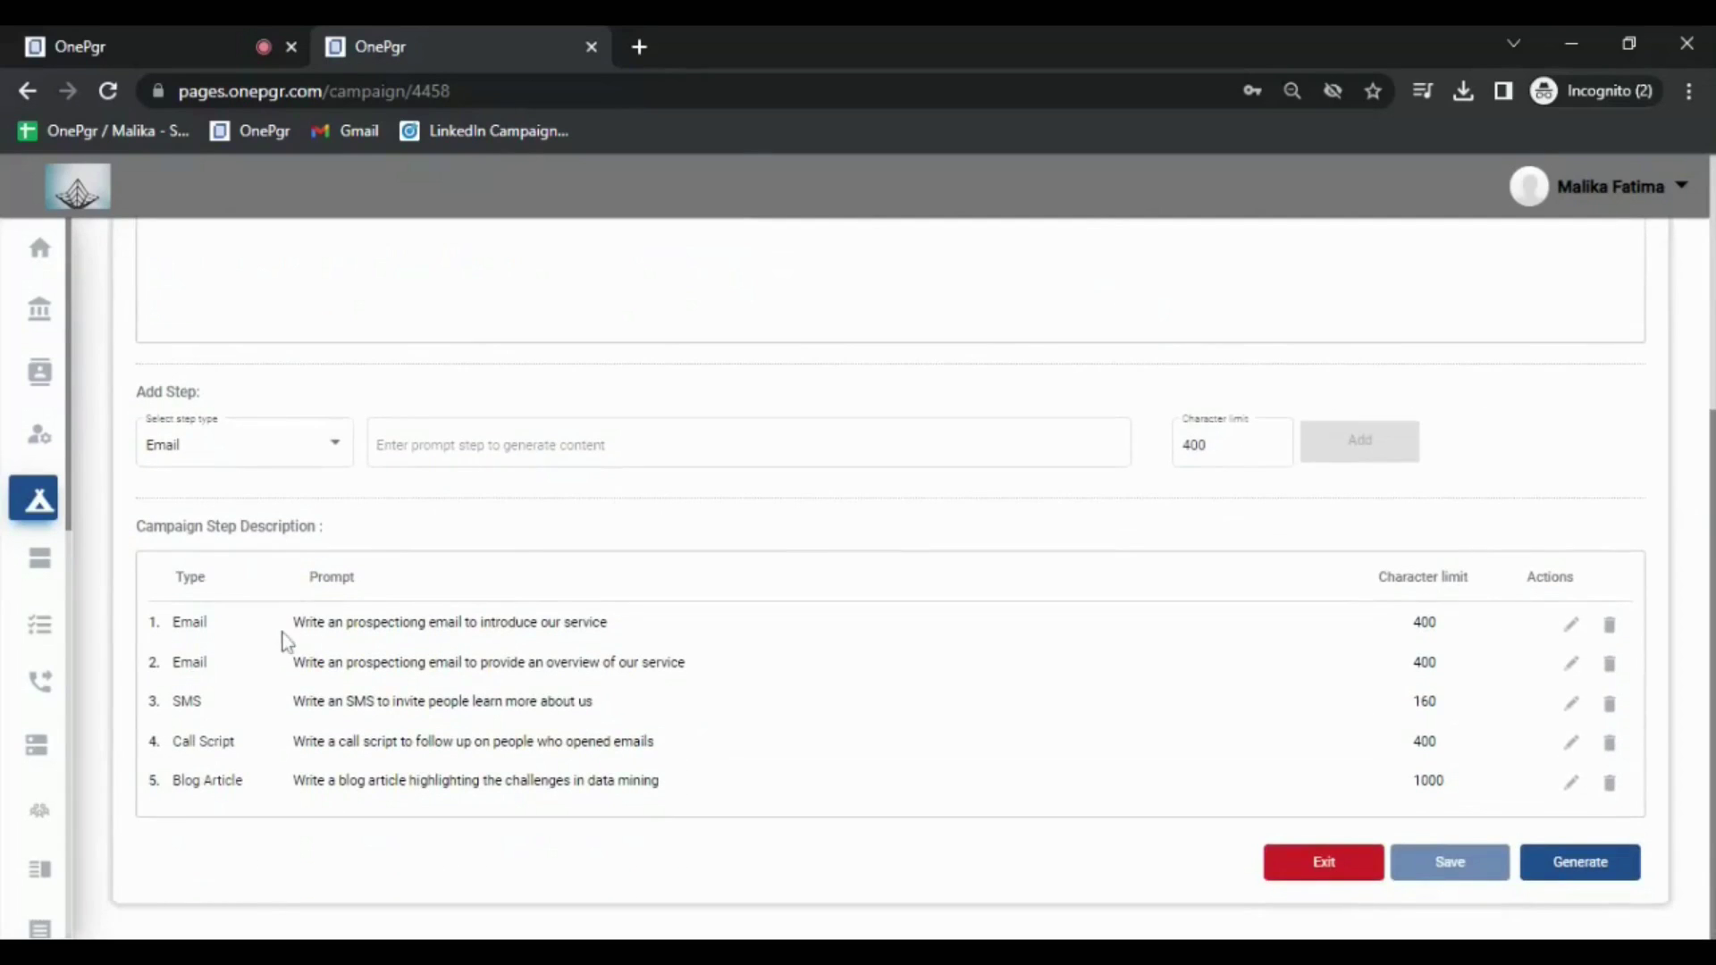
drag(318, 623, 607, 623)
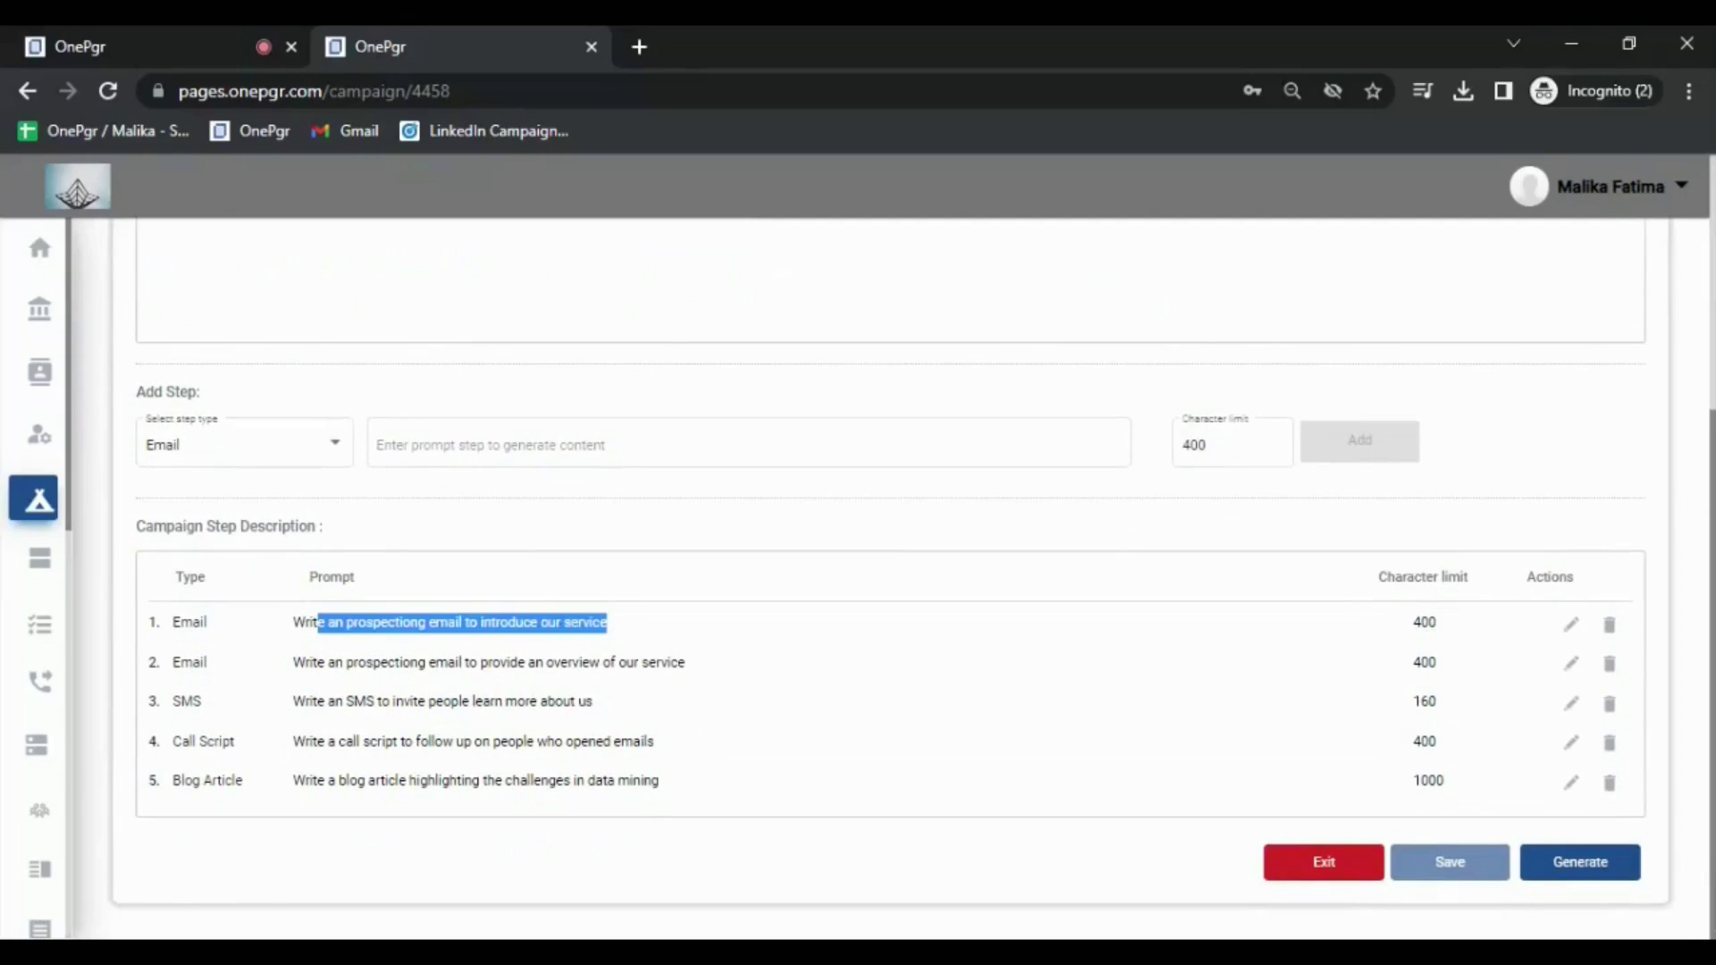
drag(394, 662, 684, 695)
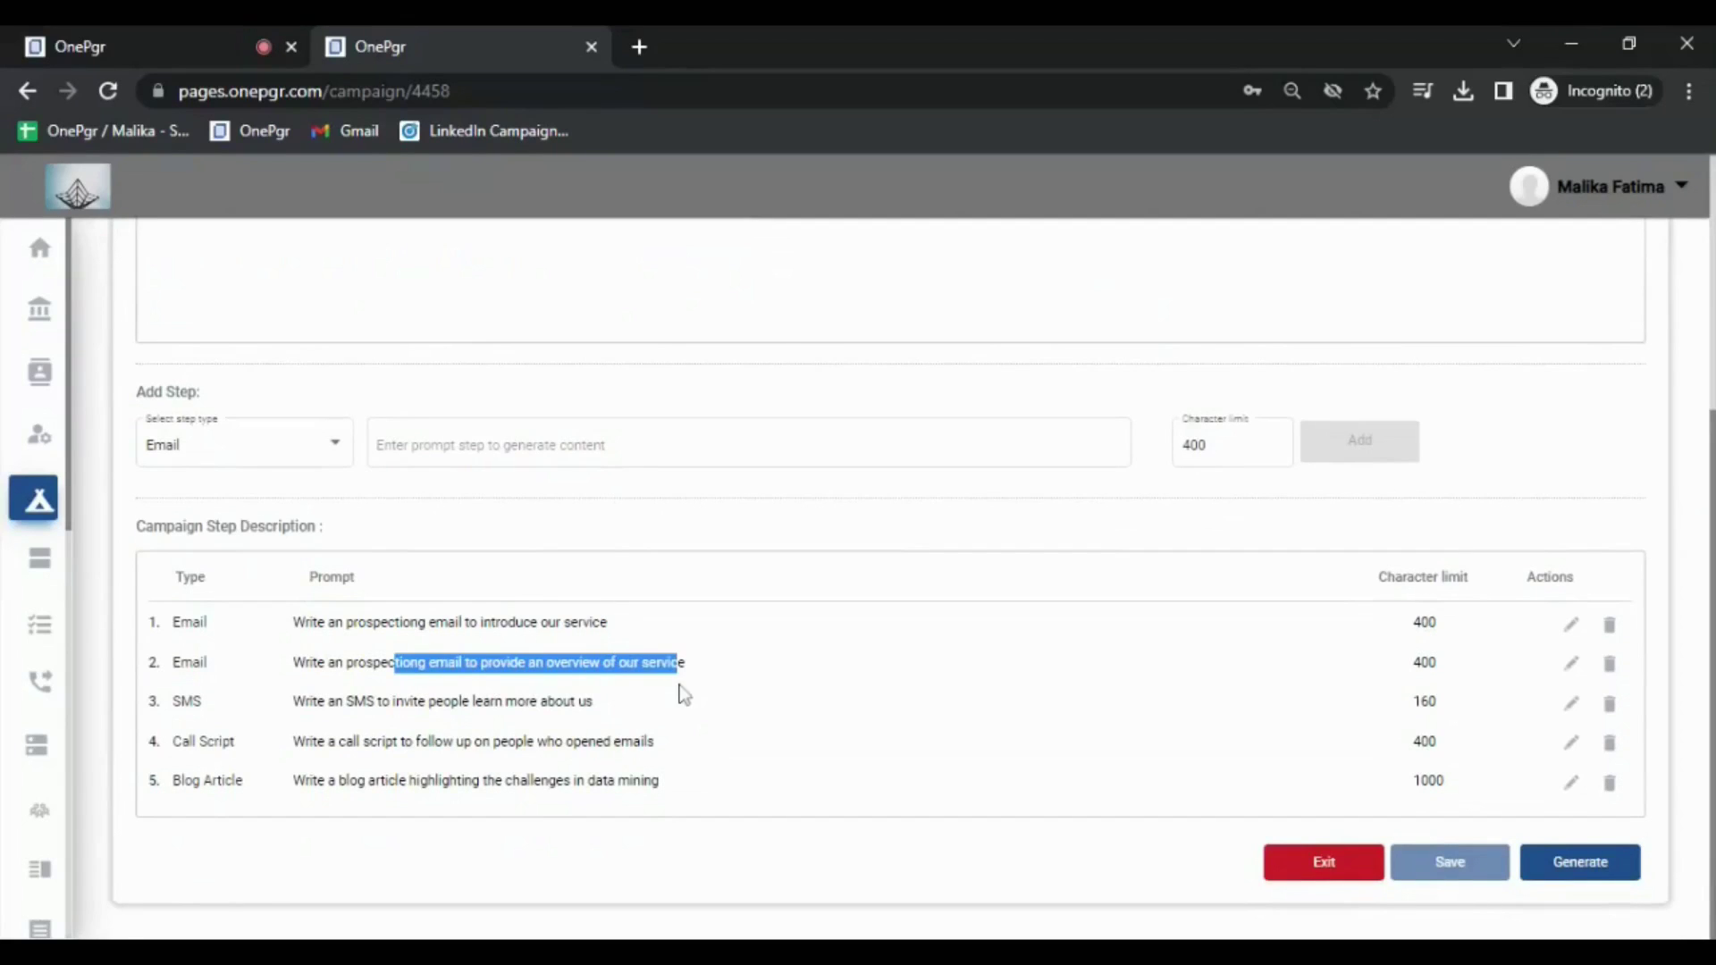
click(684, 694)
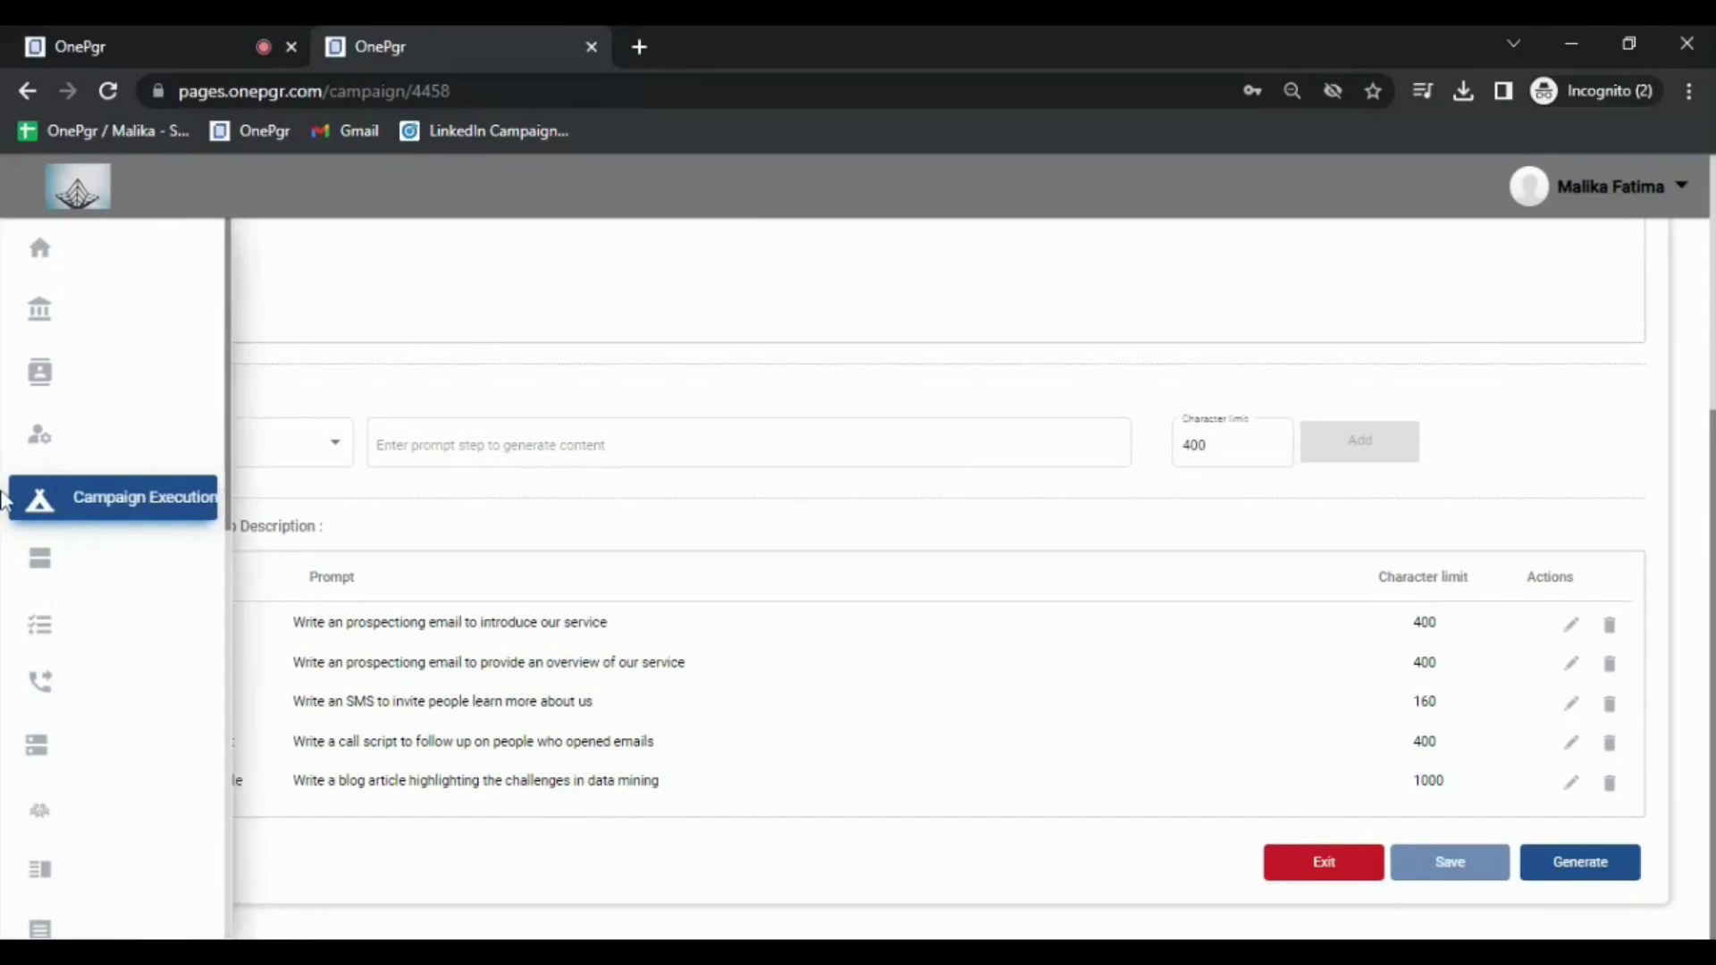
Step: Open the Data Miners generated content and set the first email step to automated
click(108, 502)
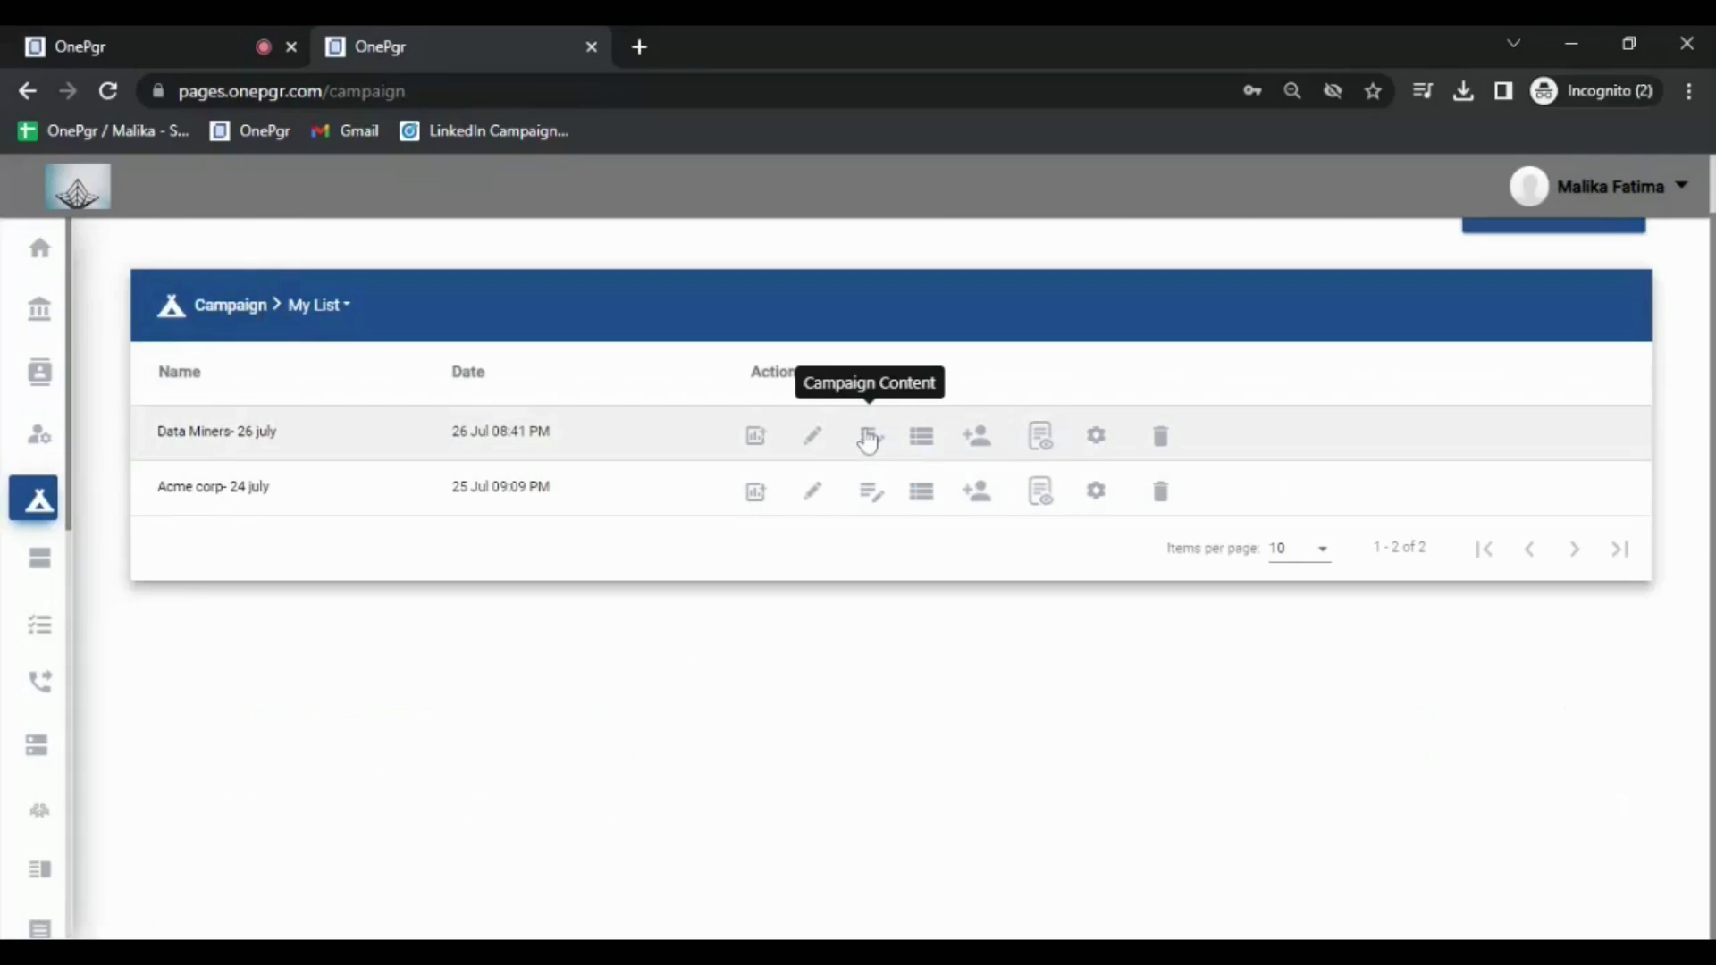
click(867, 438)
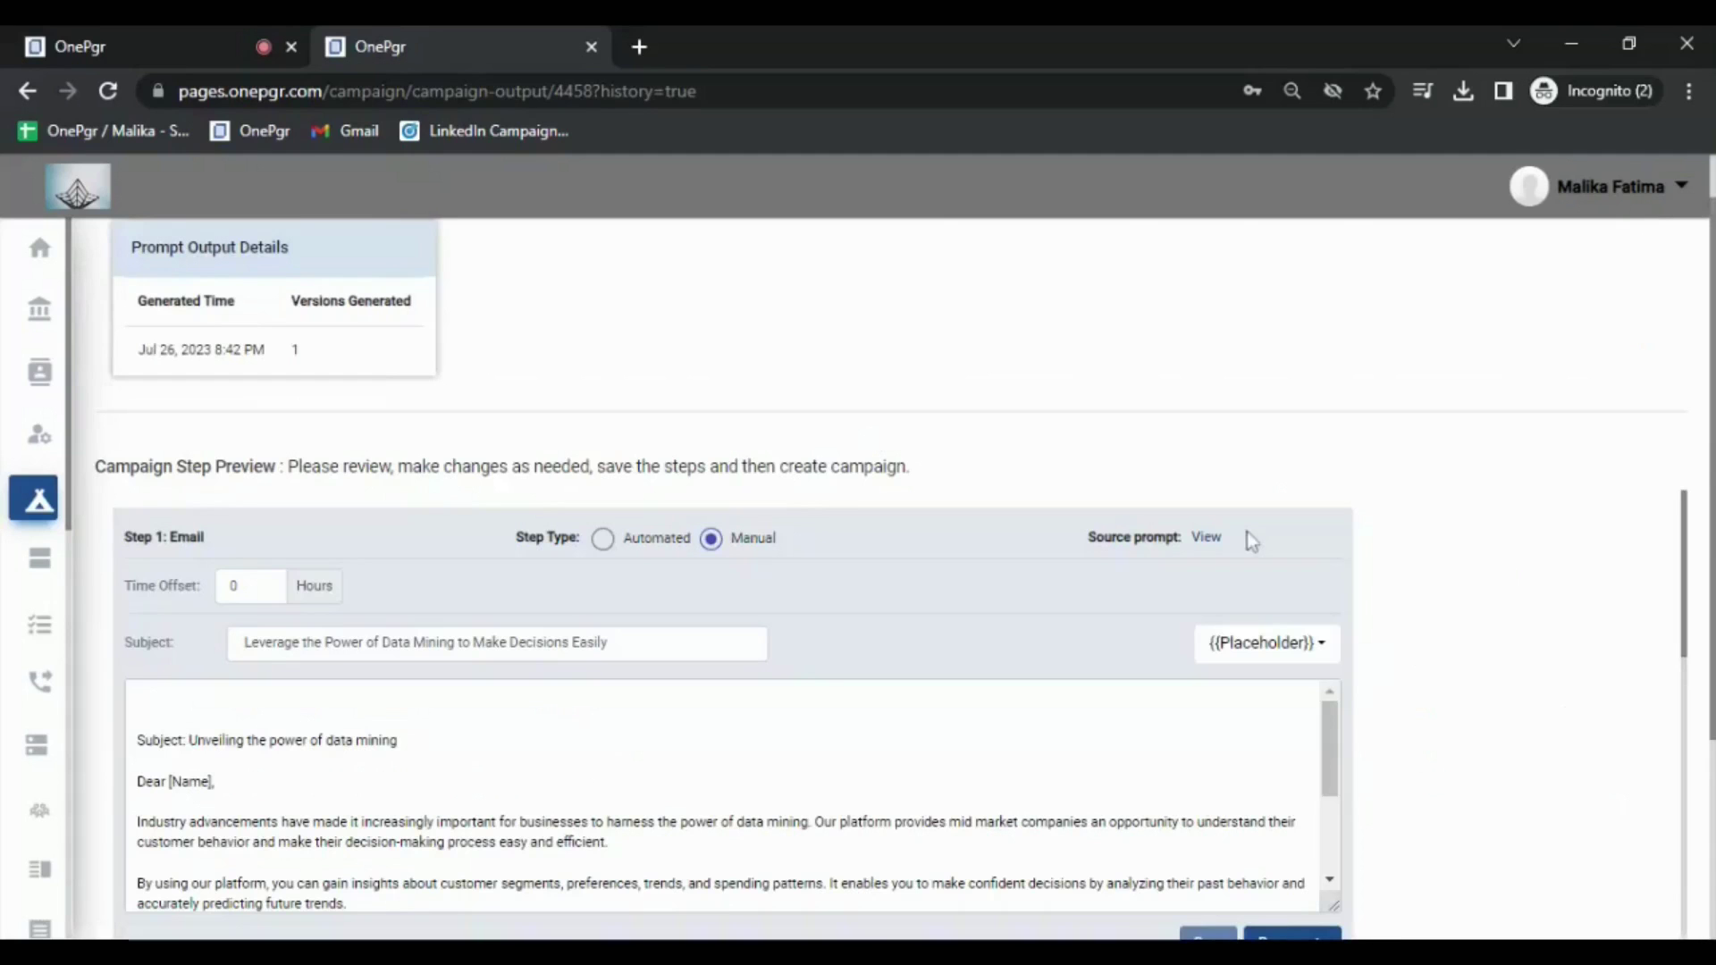
scroll(1711, 447, down, 2)
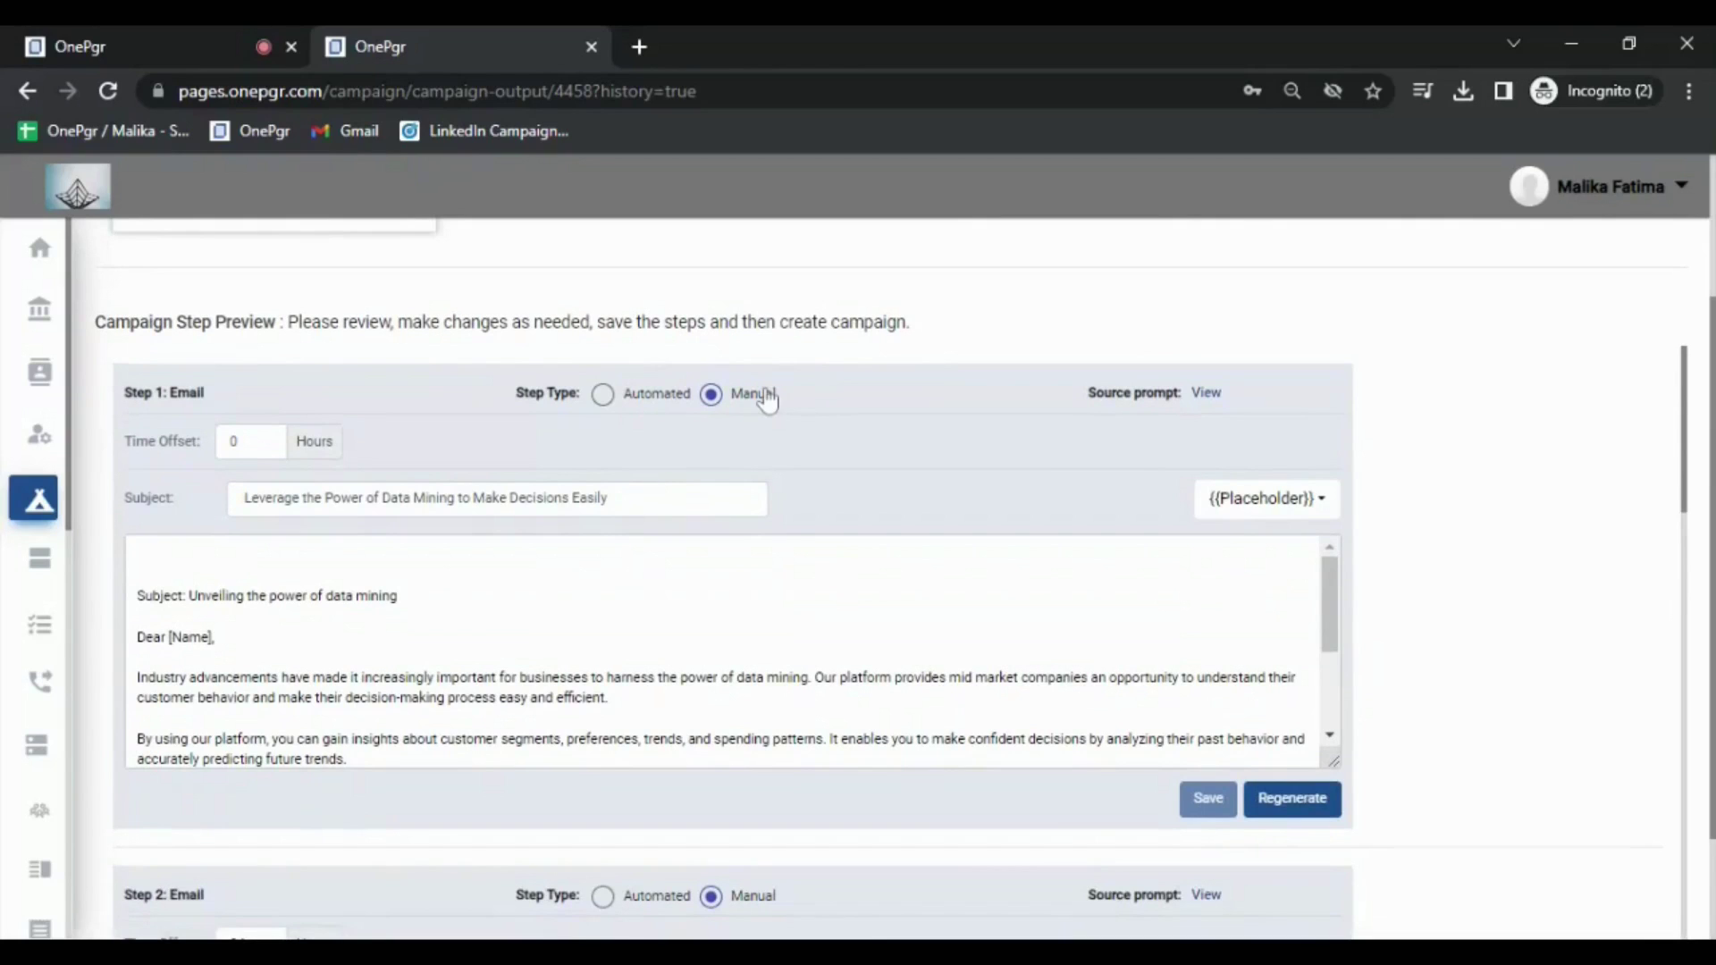
click(657, 402)
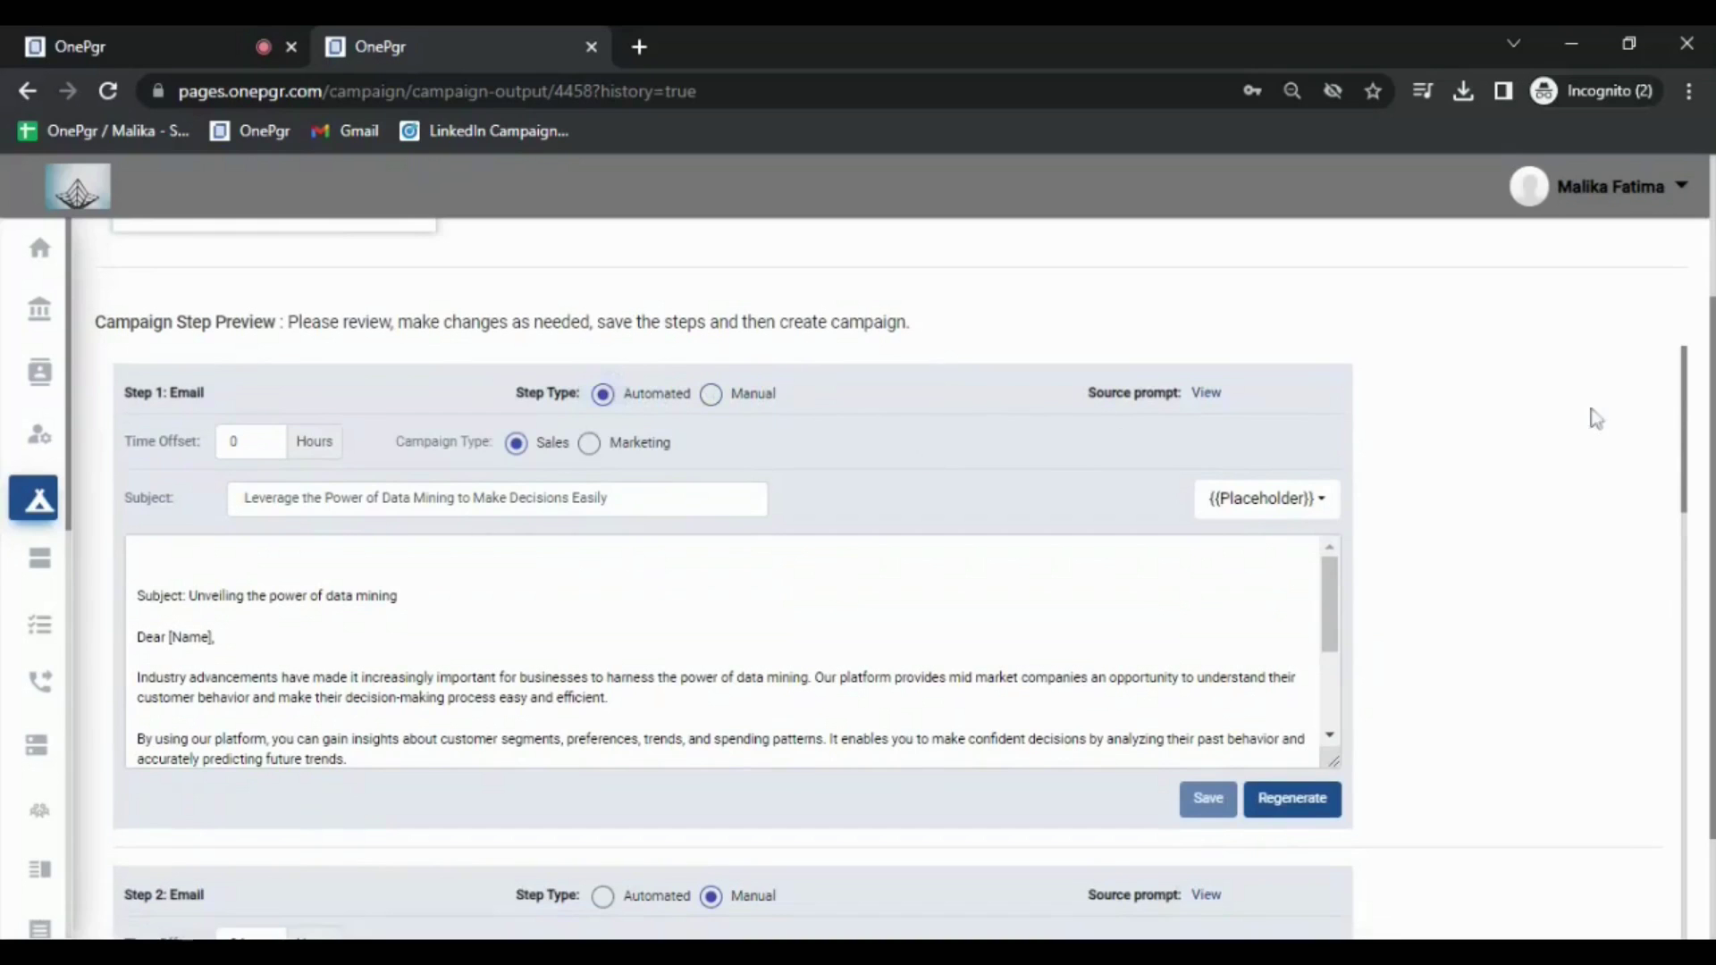
Step: Automate the second email and SMS steps, leave Step 5 Blog Article manual, and create the campaign
scroll(1642, 405, down, 2)
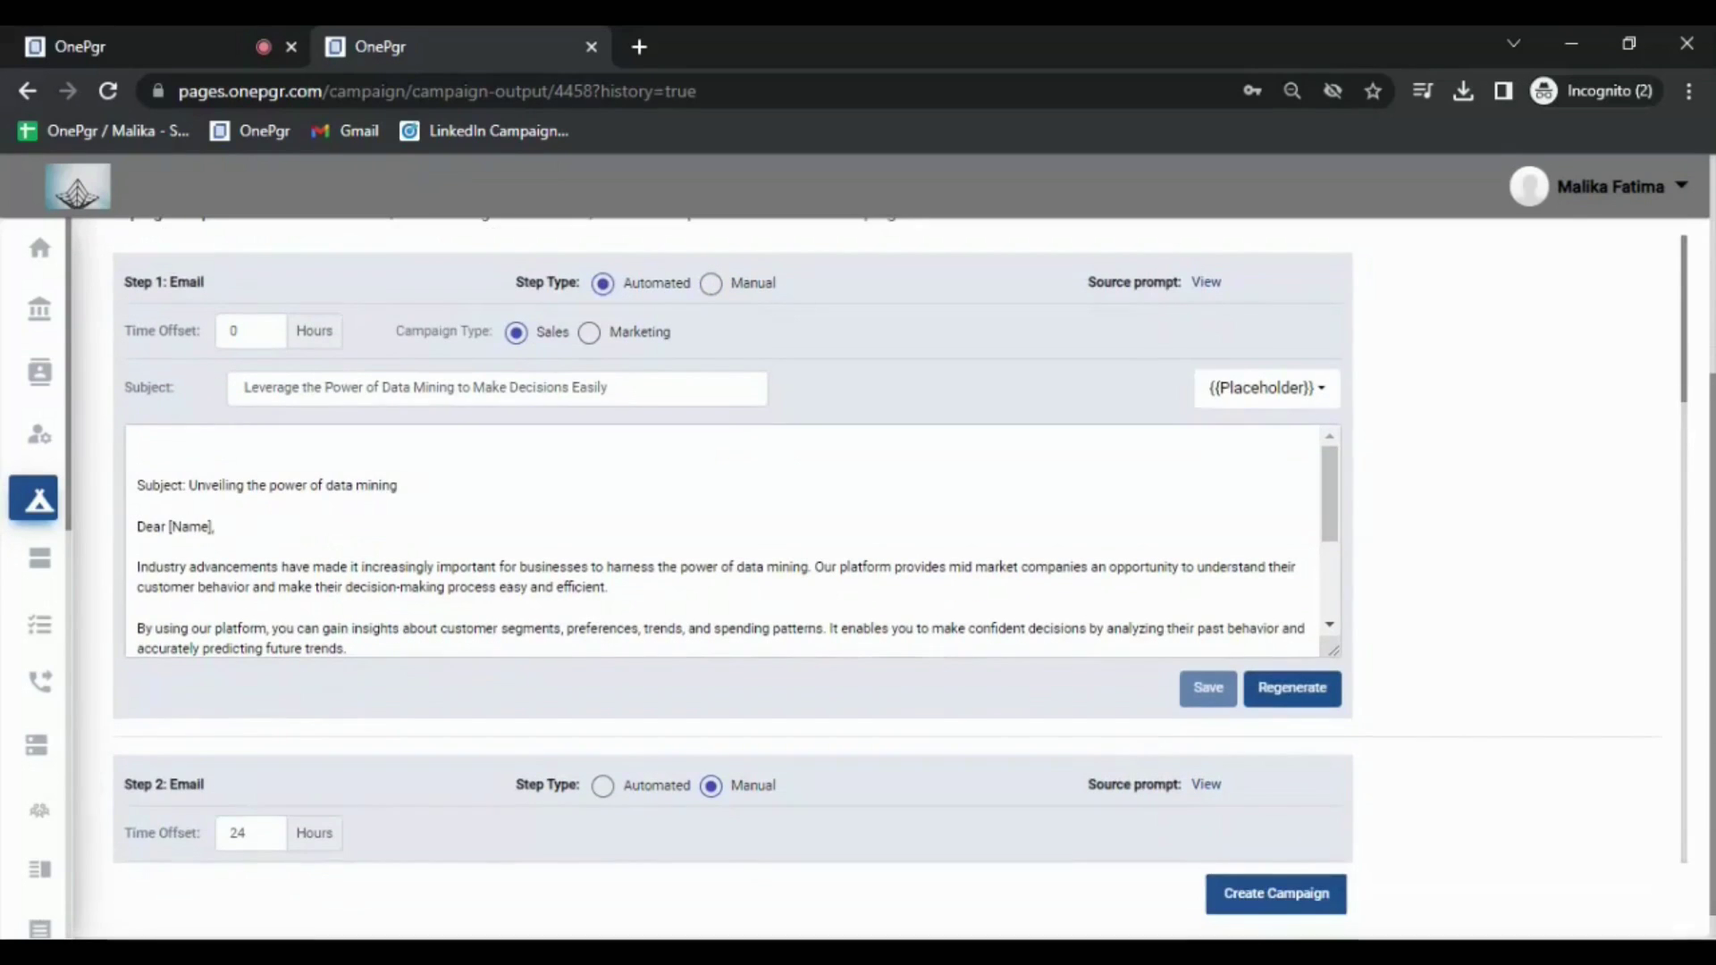
scroll(1685, 375, down, 1)
scroll(1692, 380, down, 1)
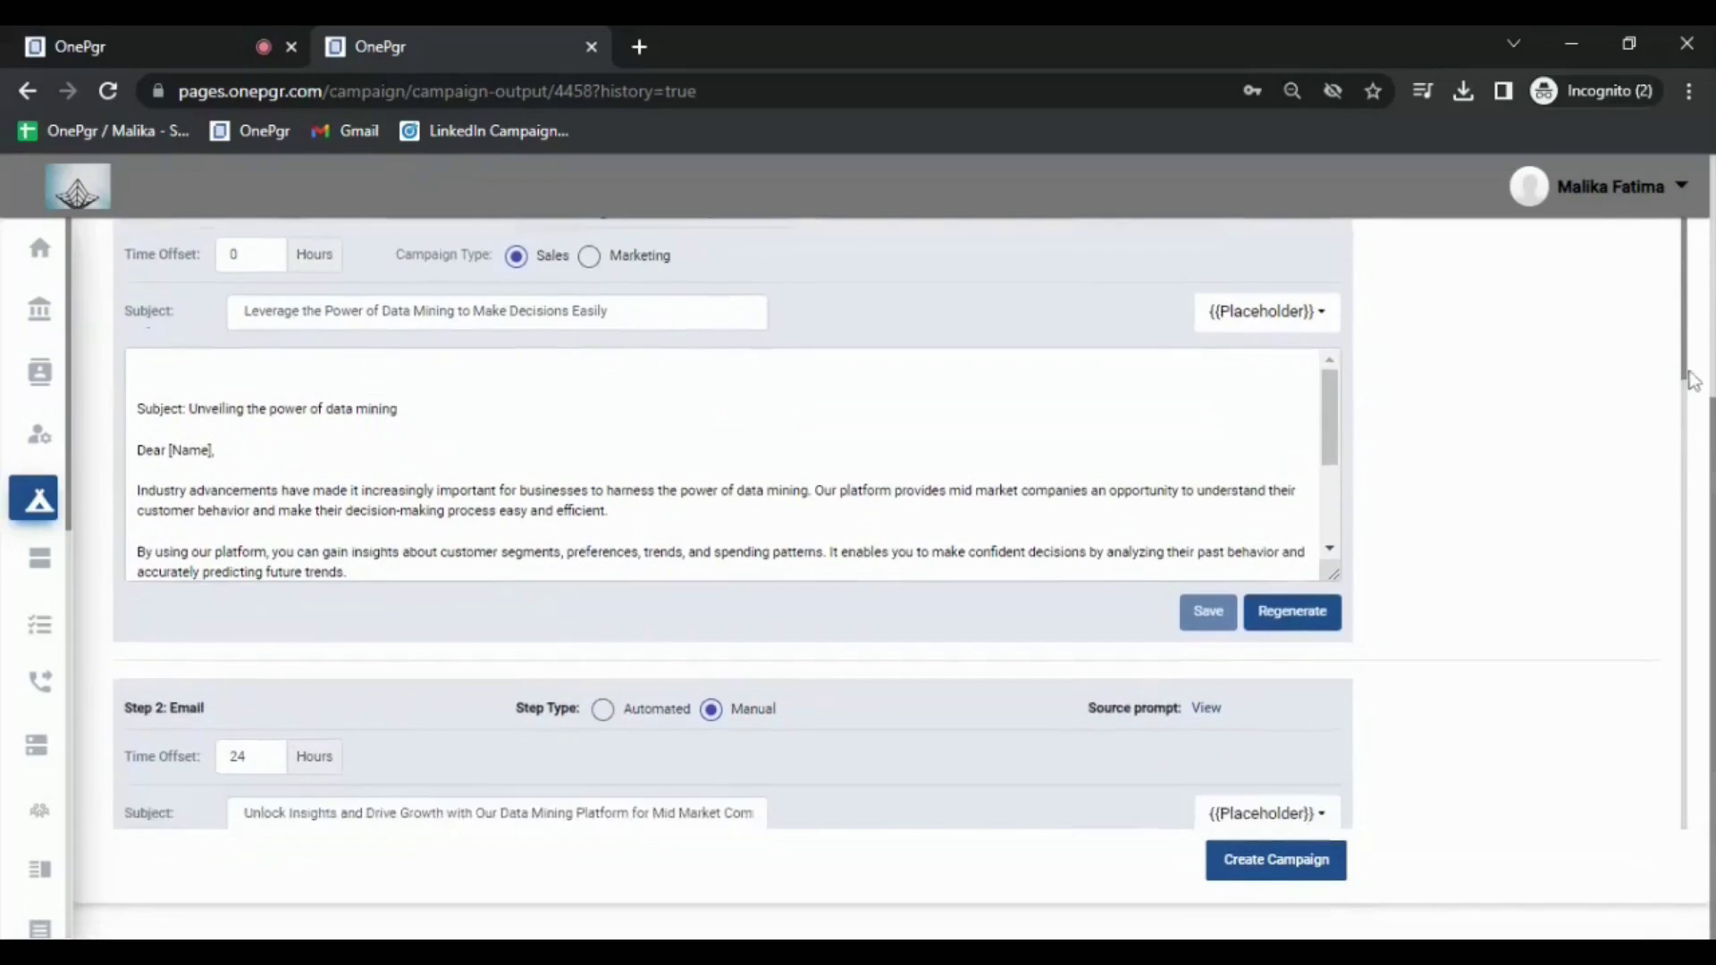
scroll(1692, 380, down, 5)
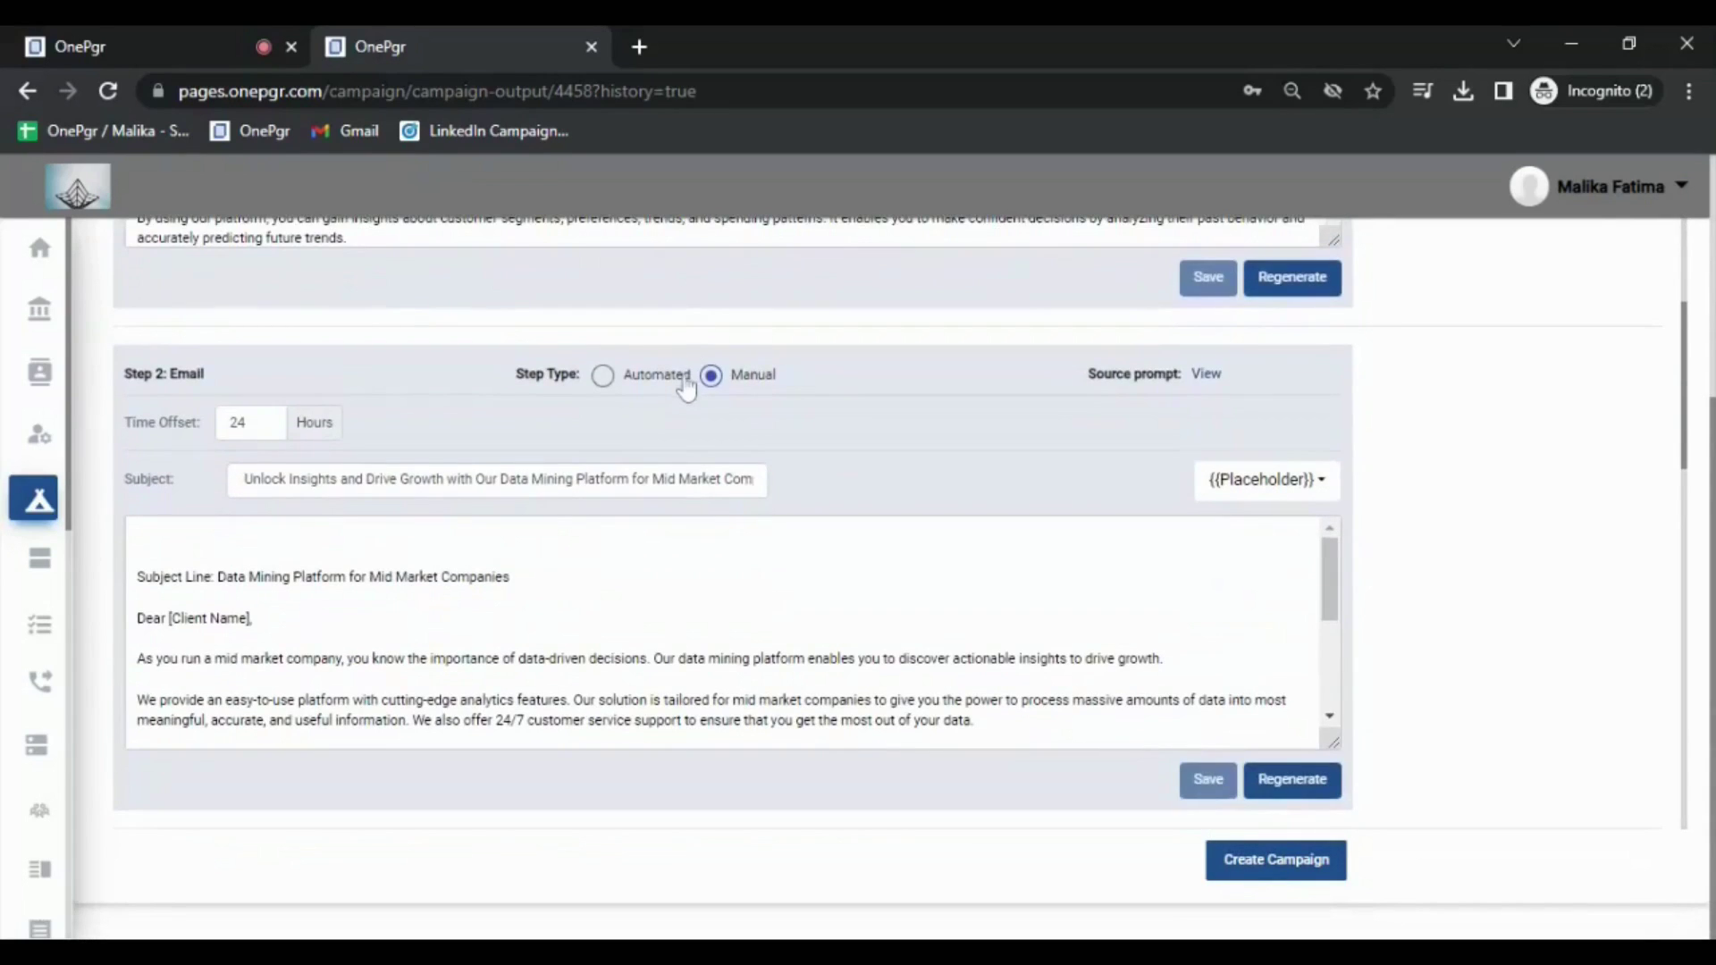
click(602, 376)
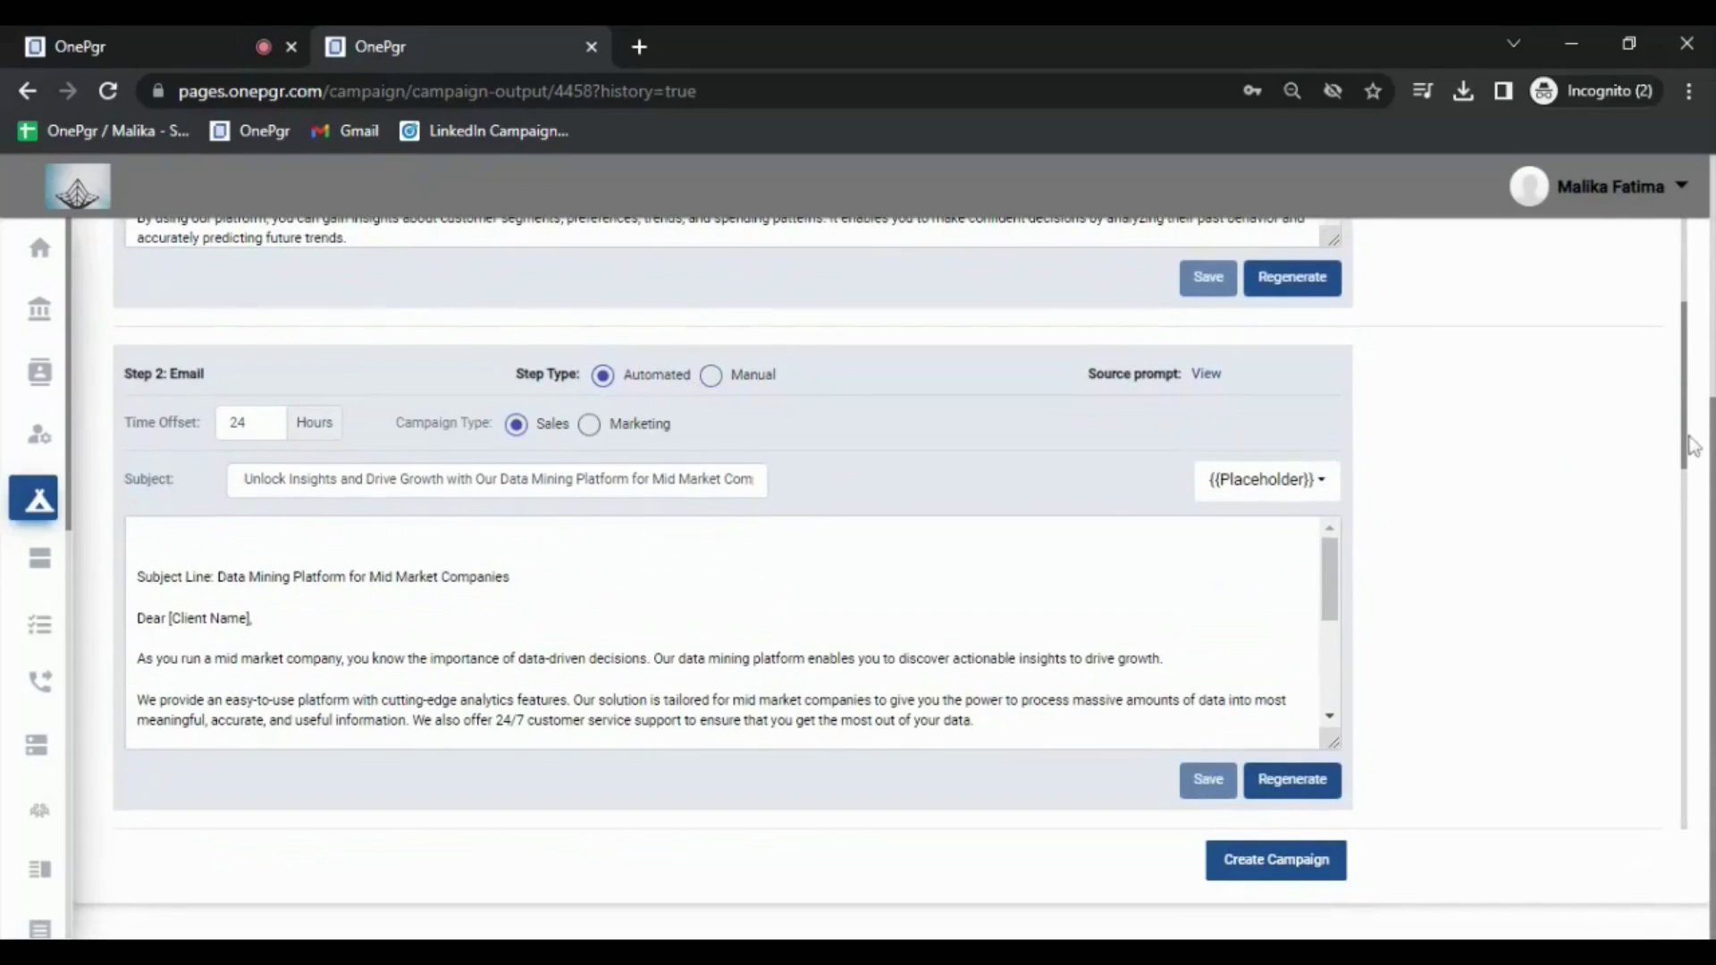
drag(1692, 447, 1701, 568)
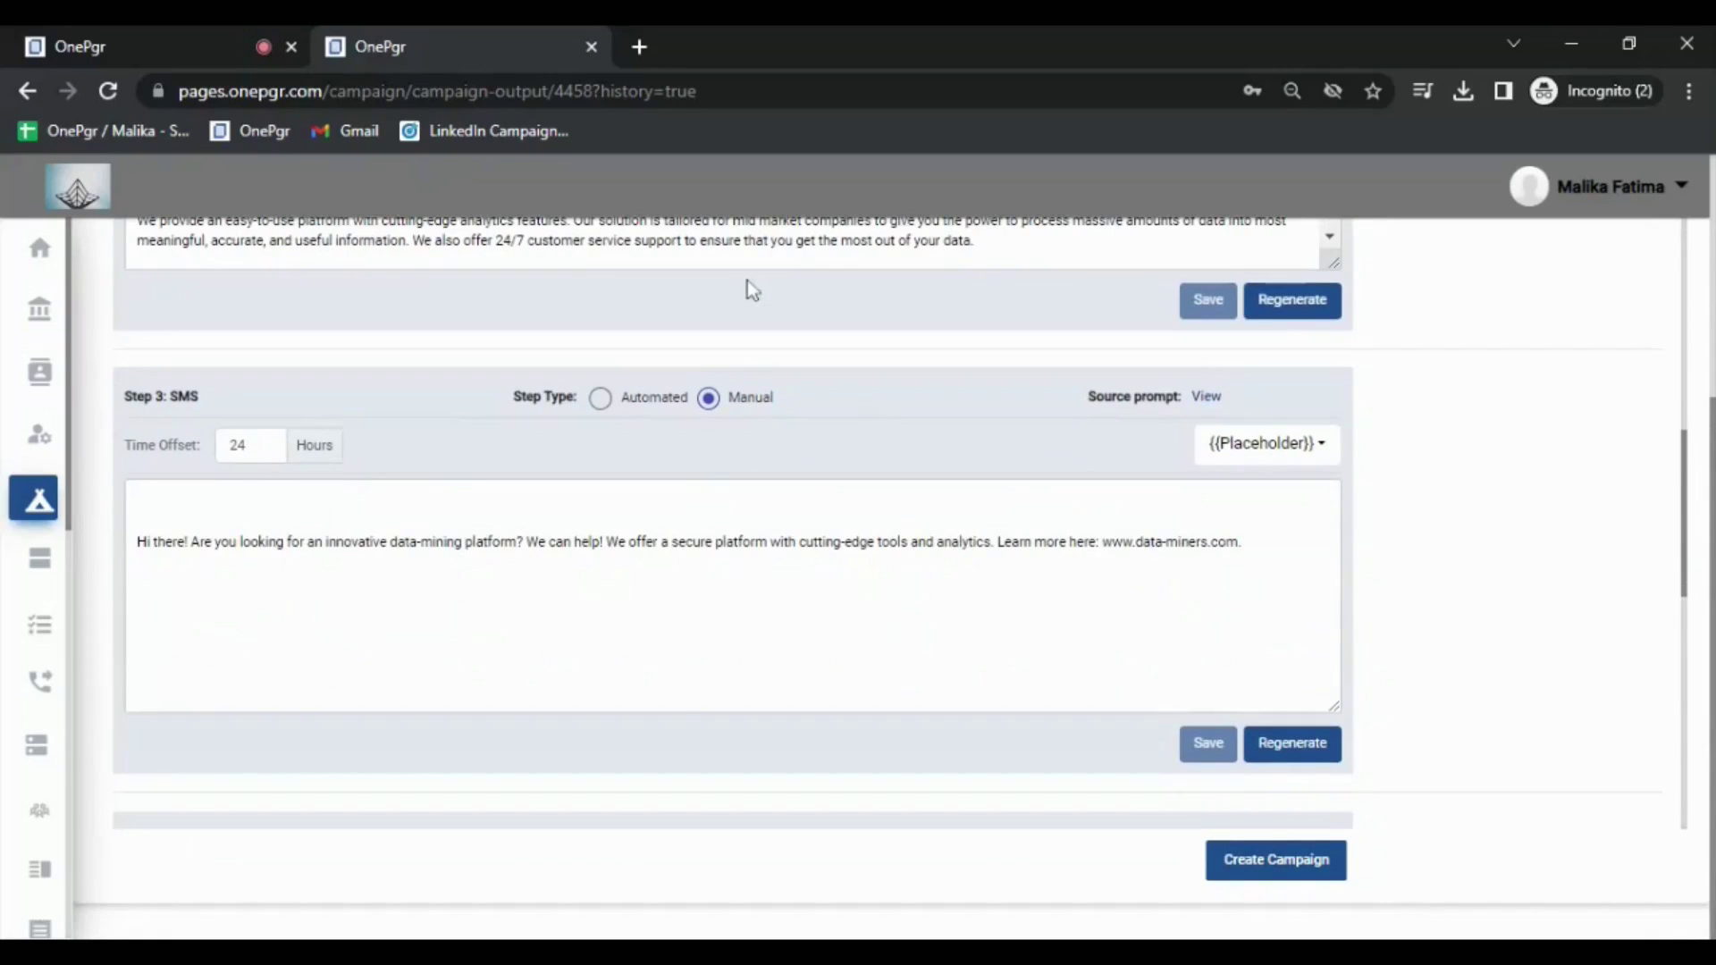
click(682, 403)
drag(1689, 589, 1705, 840)
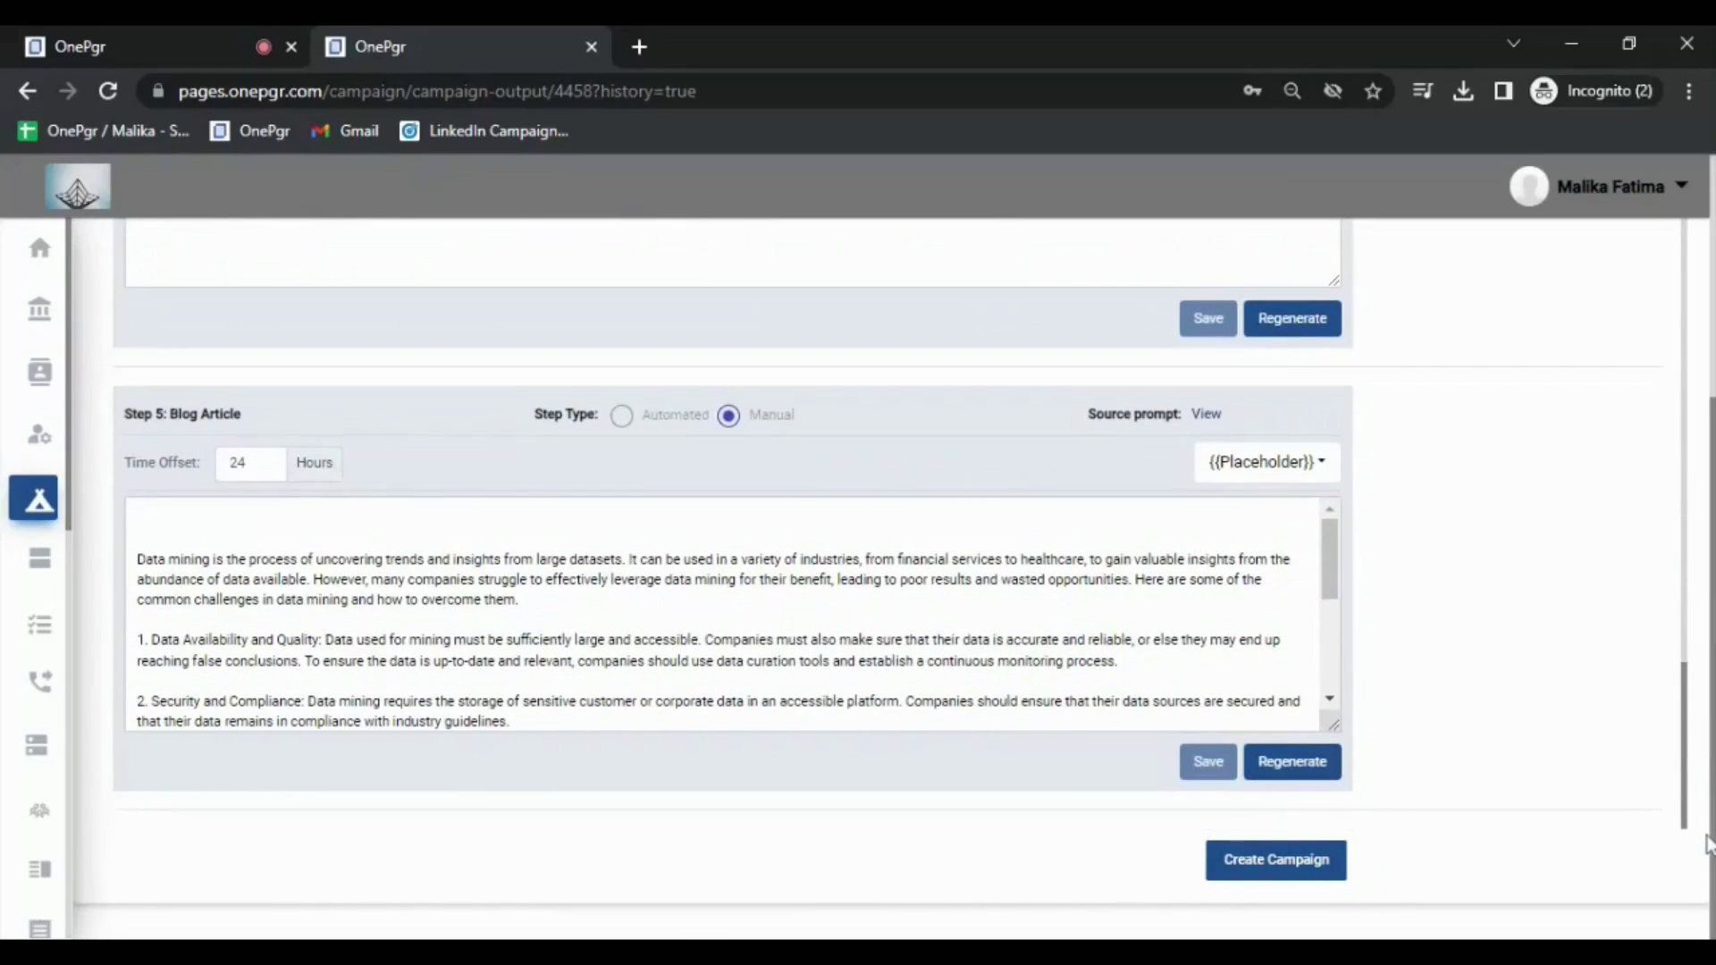
click(1264, 876)
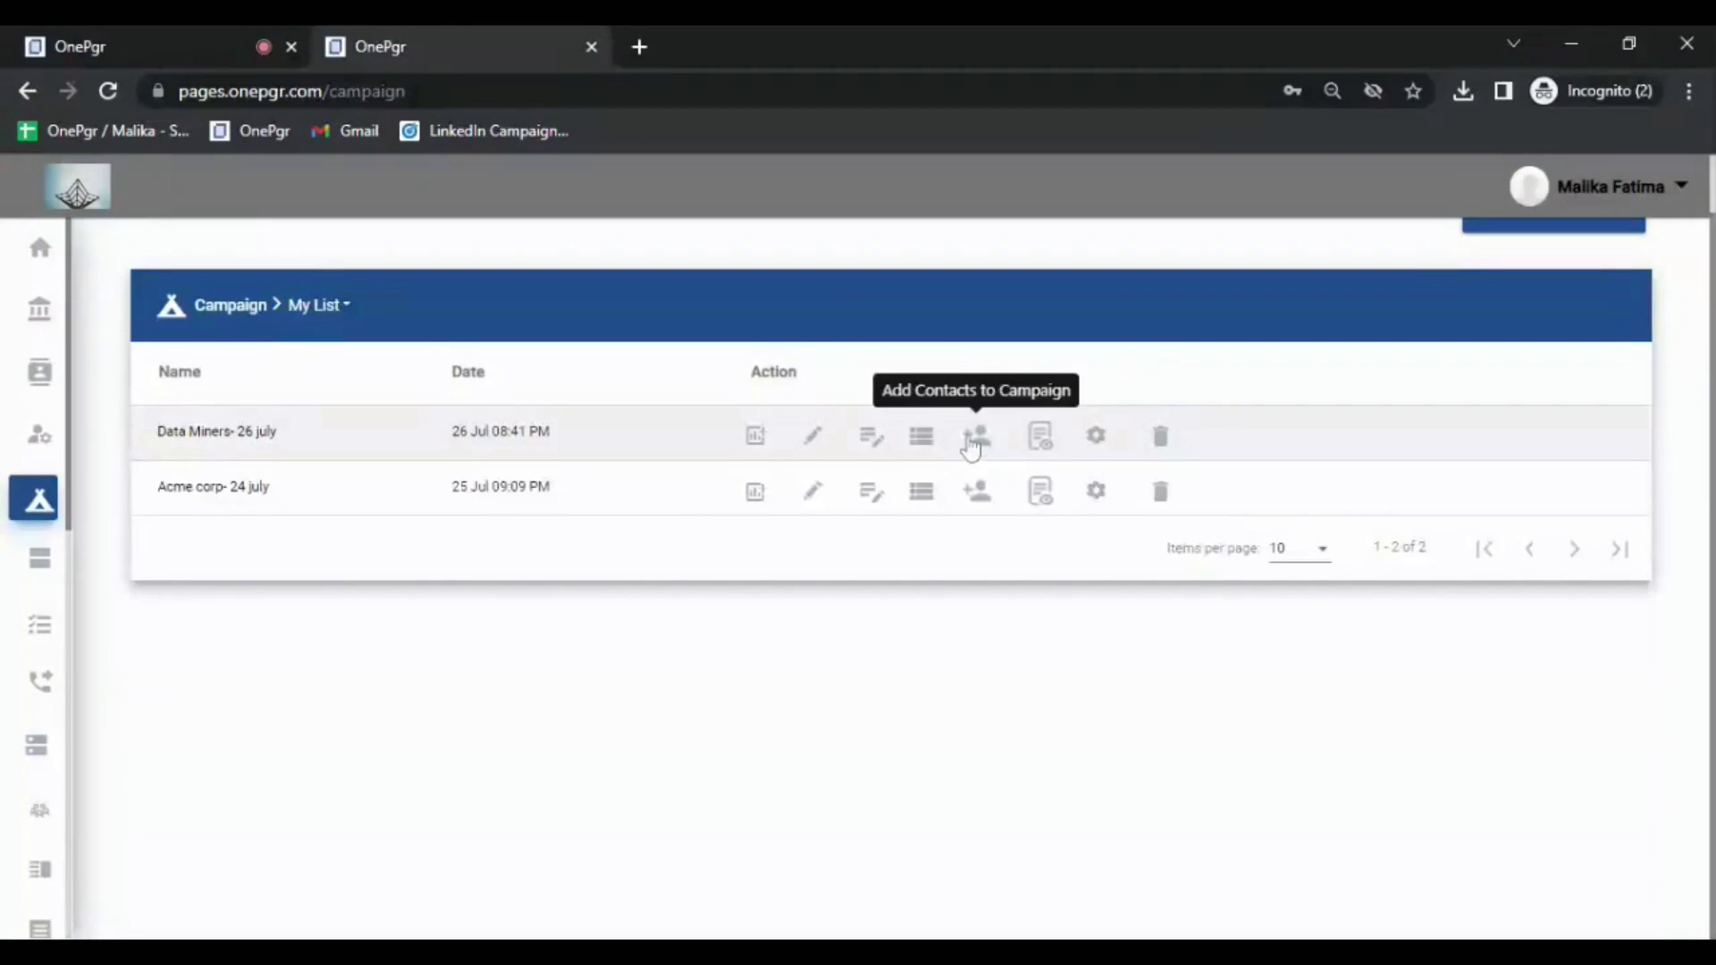
Step: Add all three CEO List contacts to Data Miners- 26 july and submit them
click(976, 437)
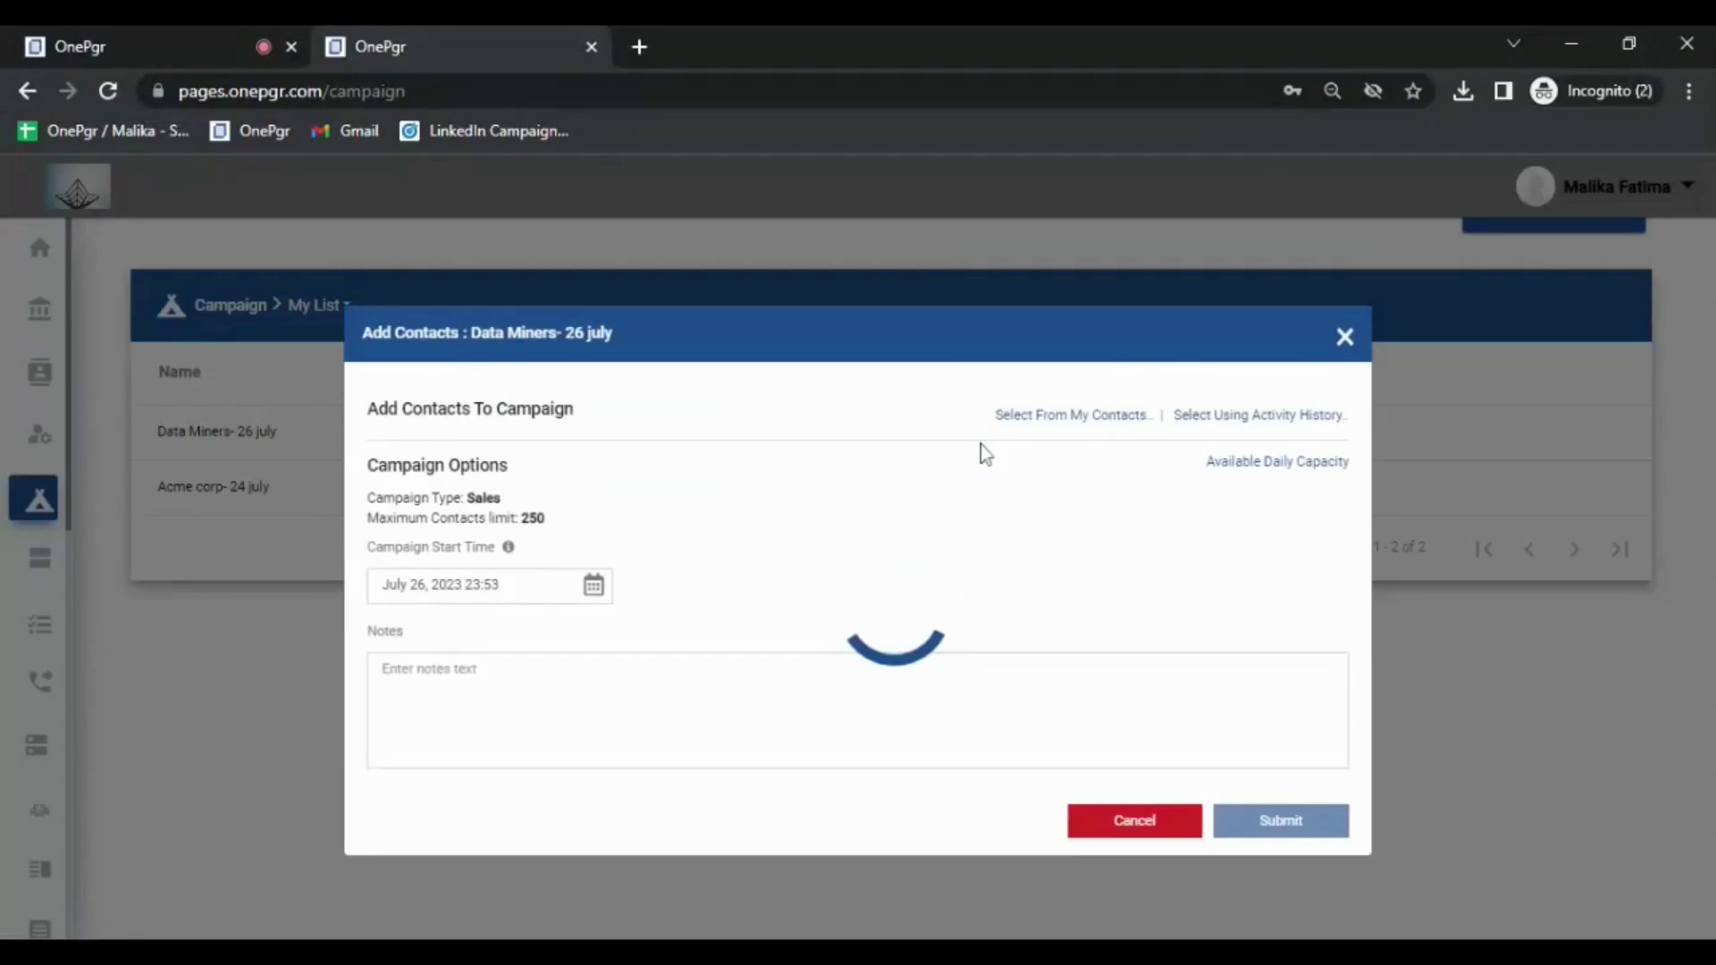
click(955, 415)
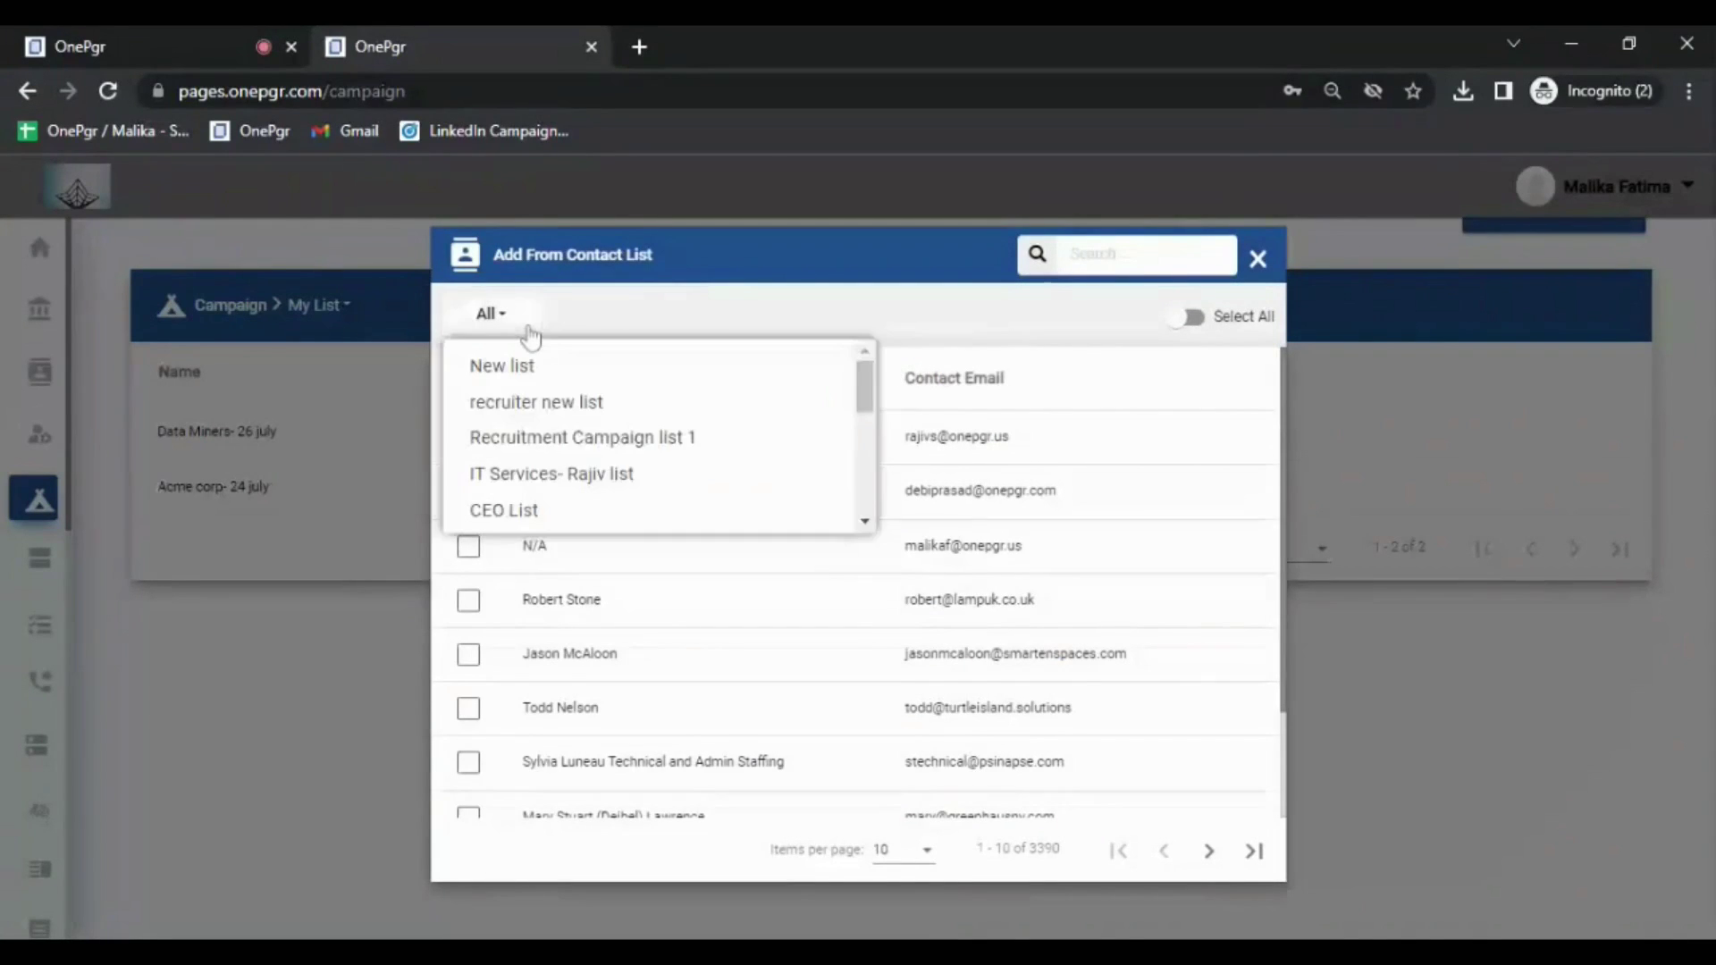
click(576, 523)
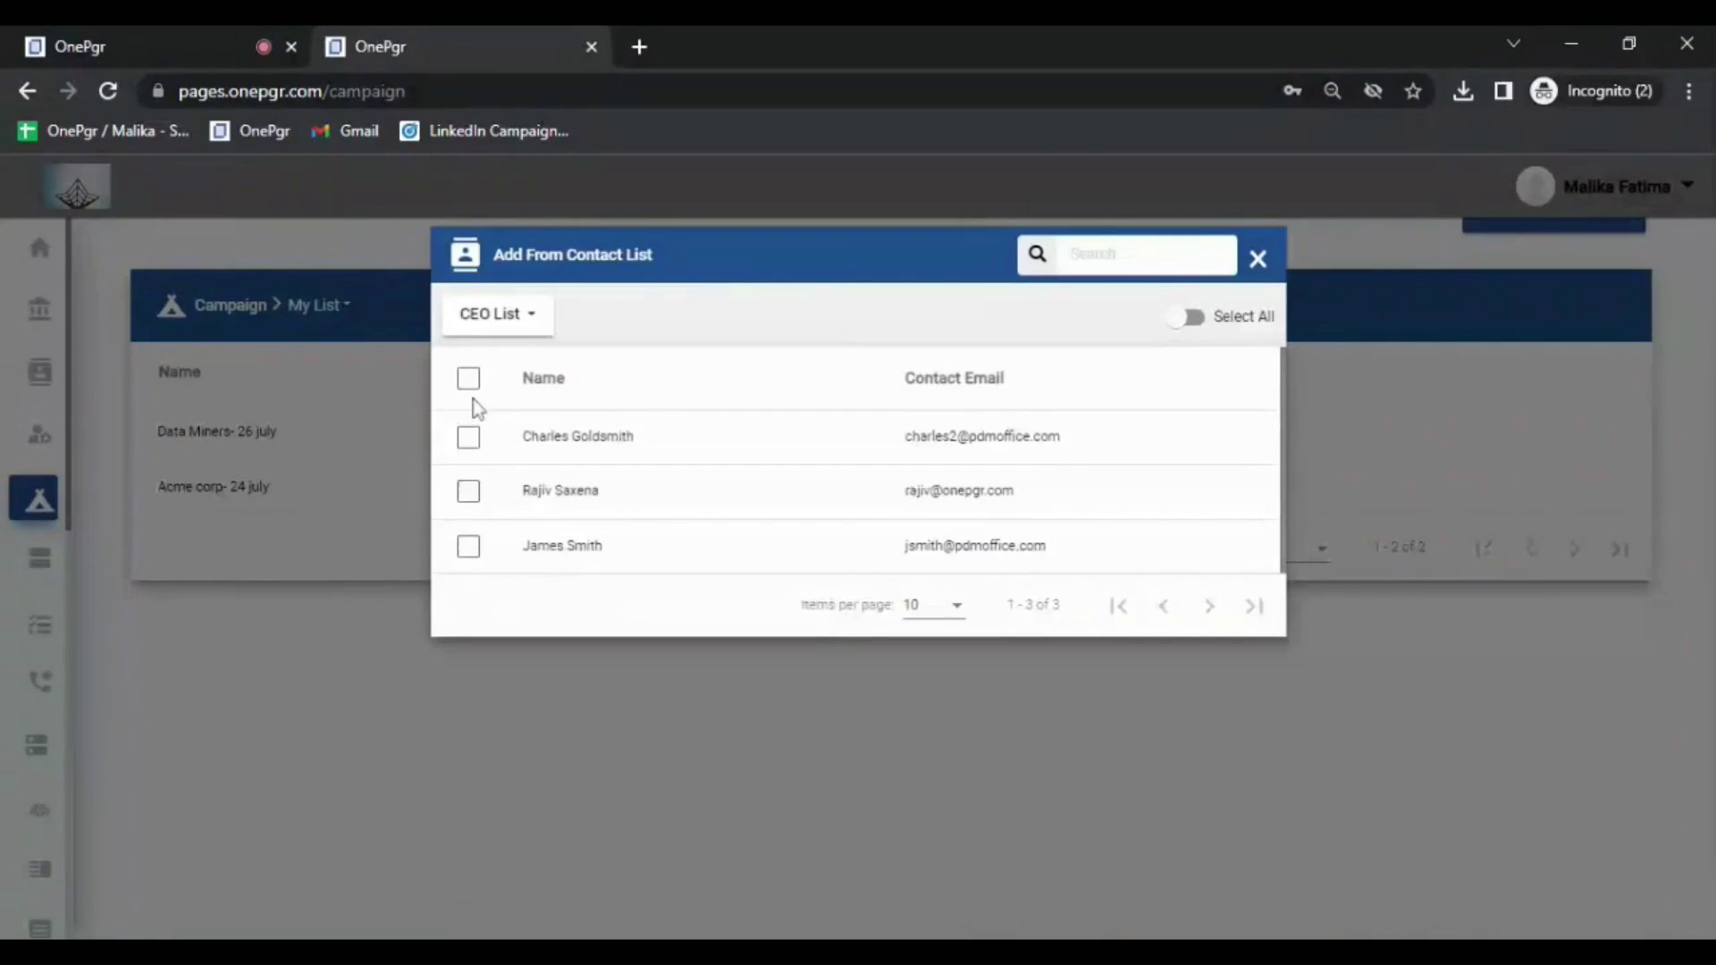
click(471, 393)
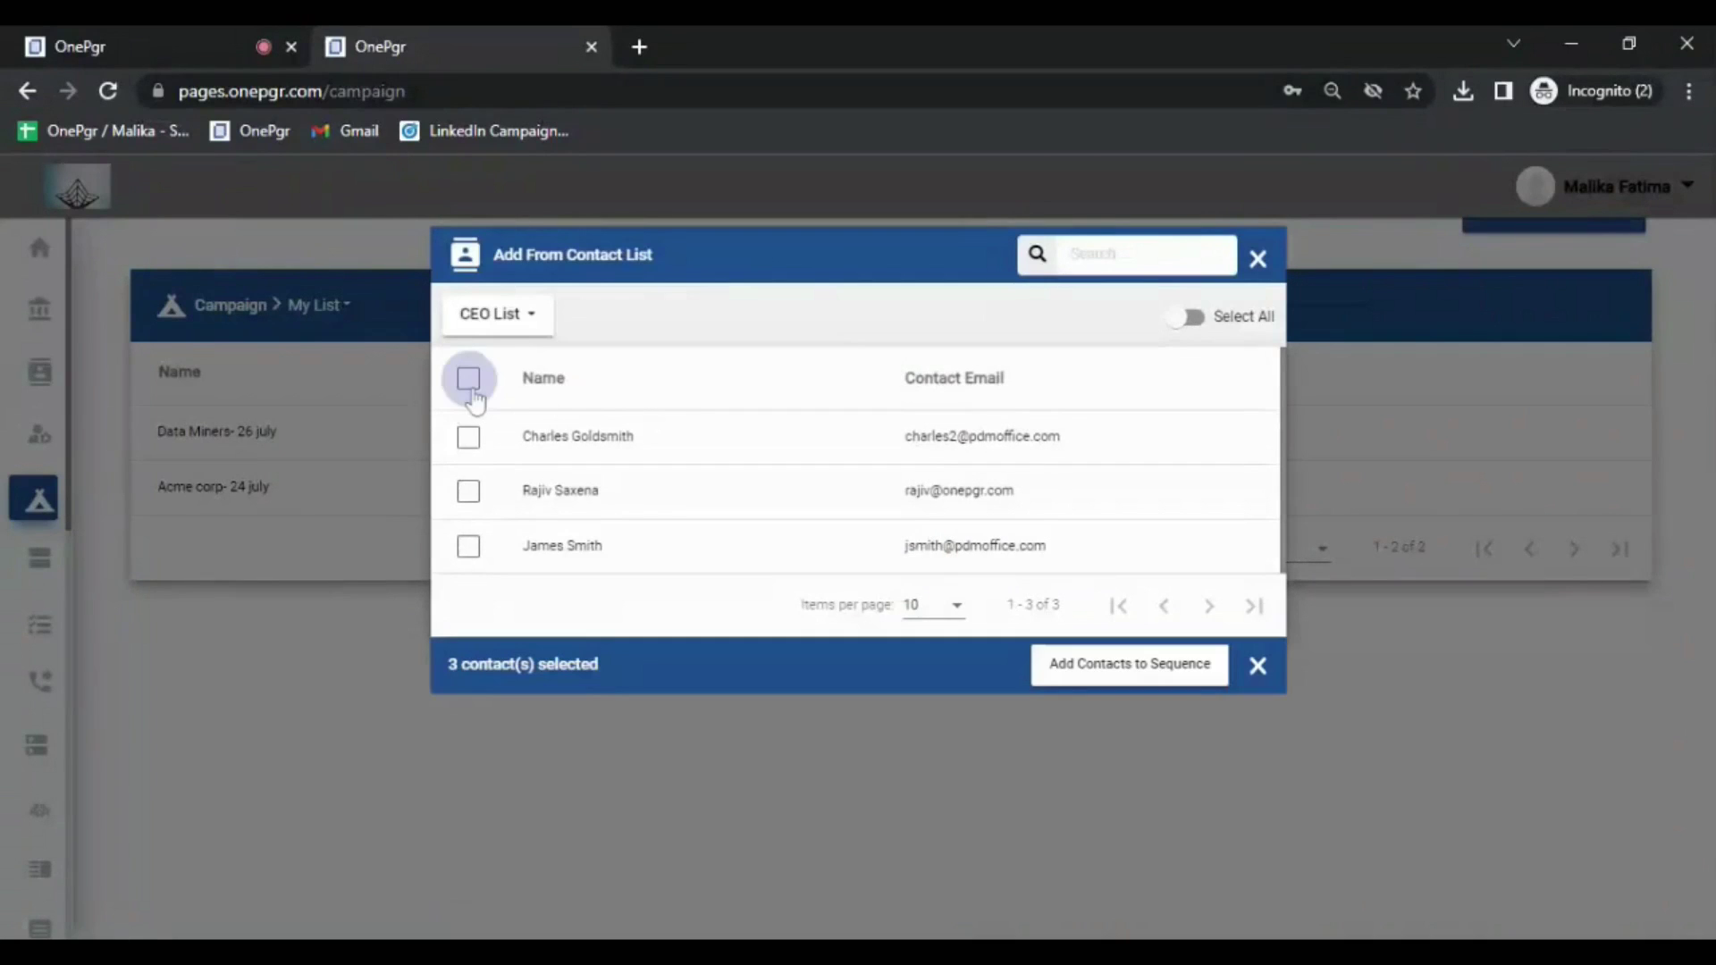
click(1066, 664)
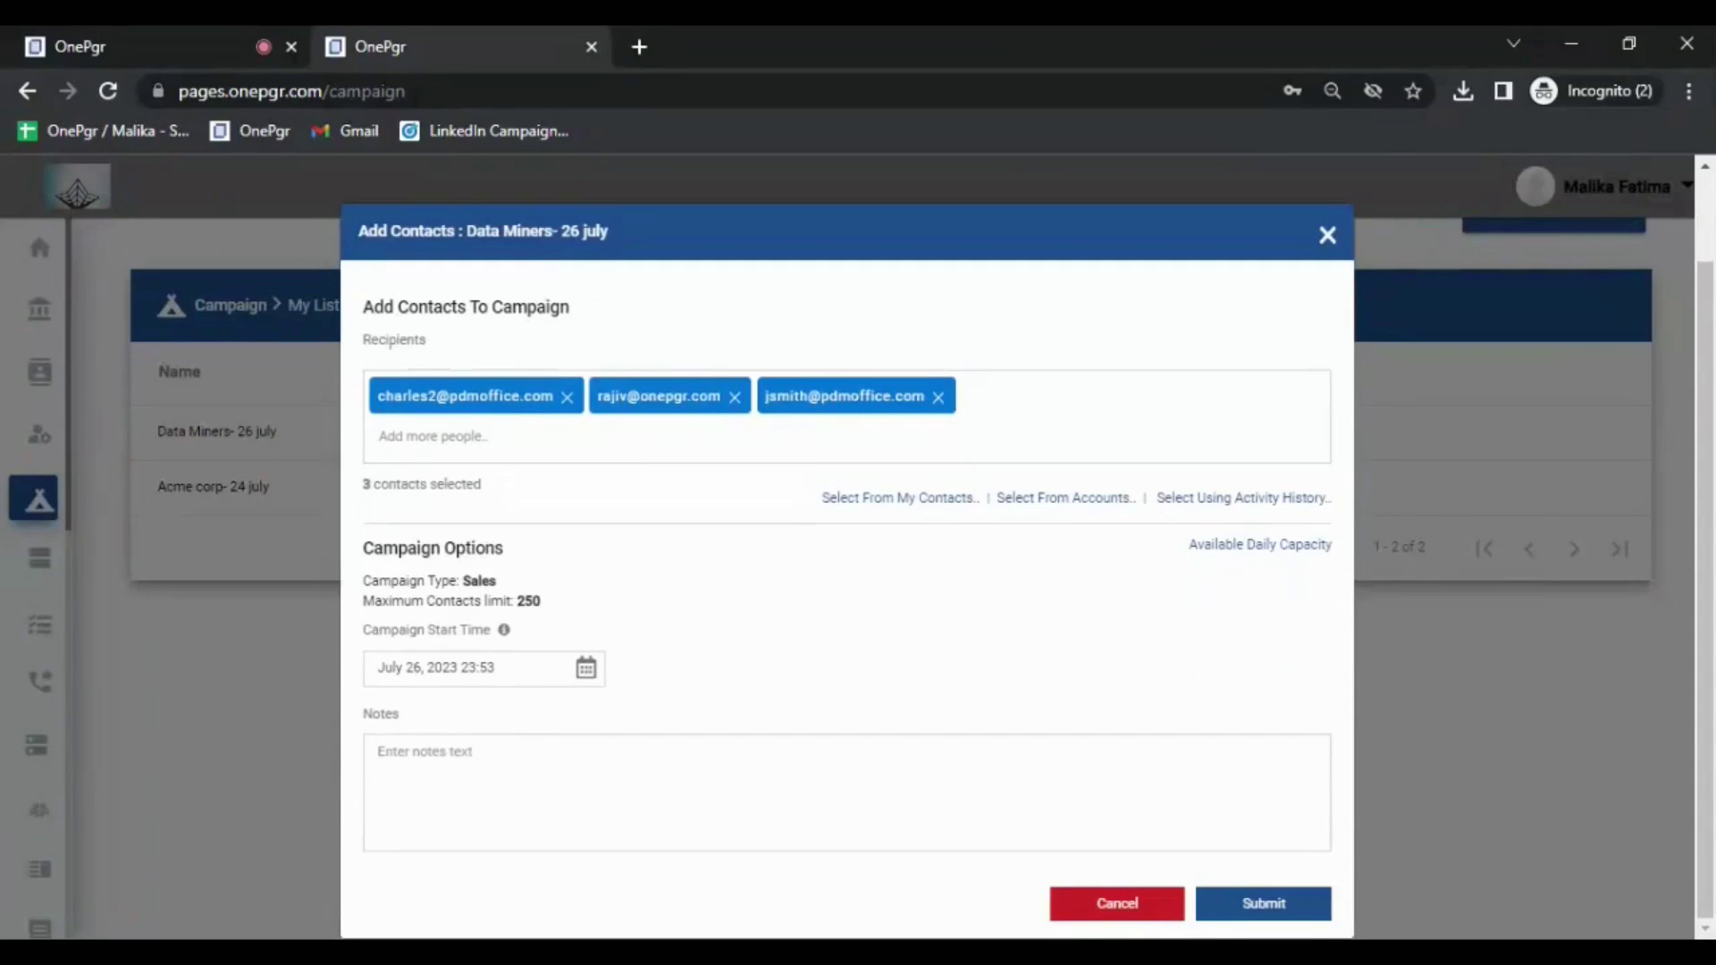
click(1198, 901)
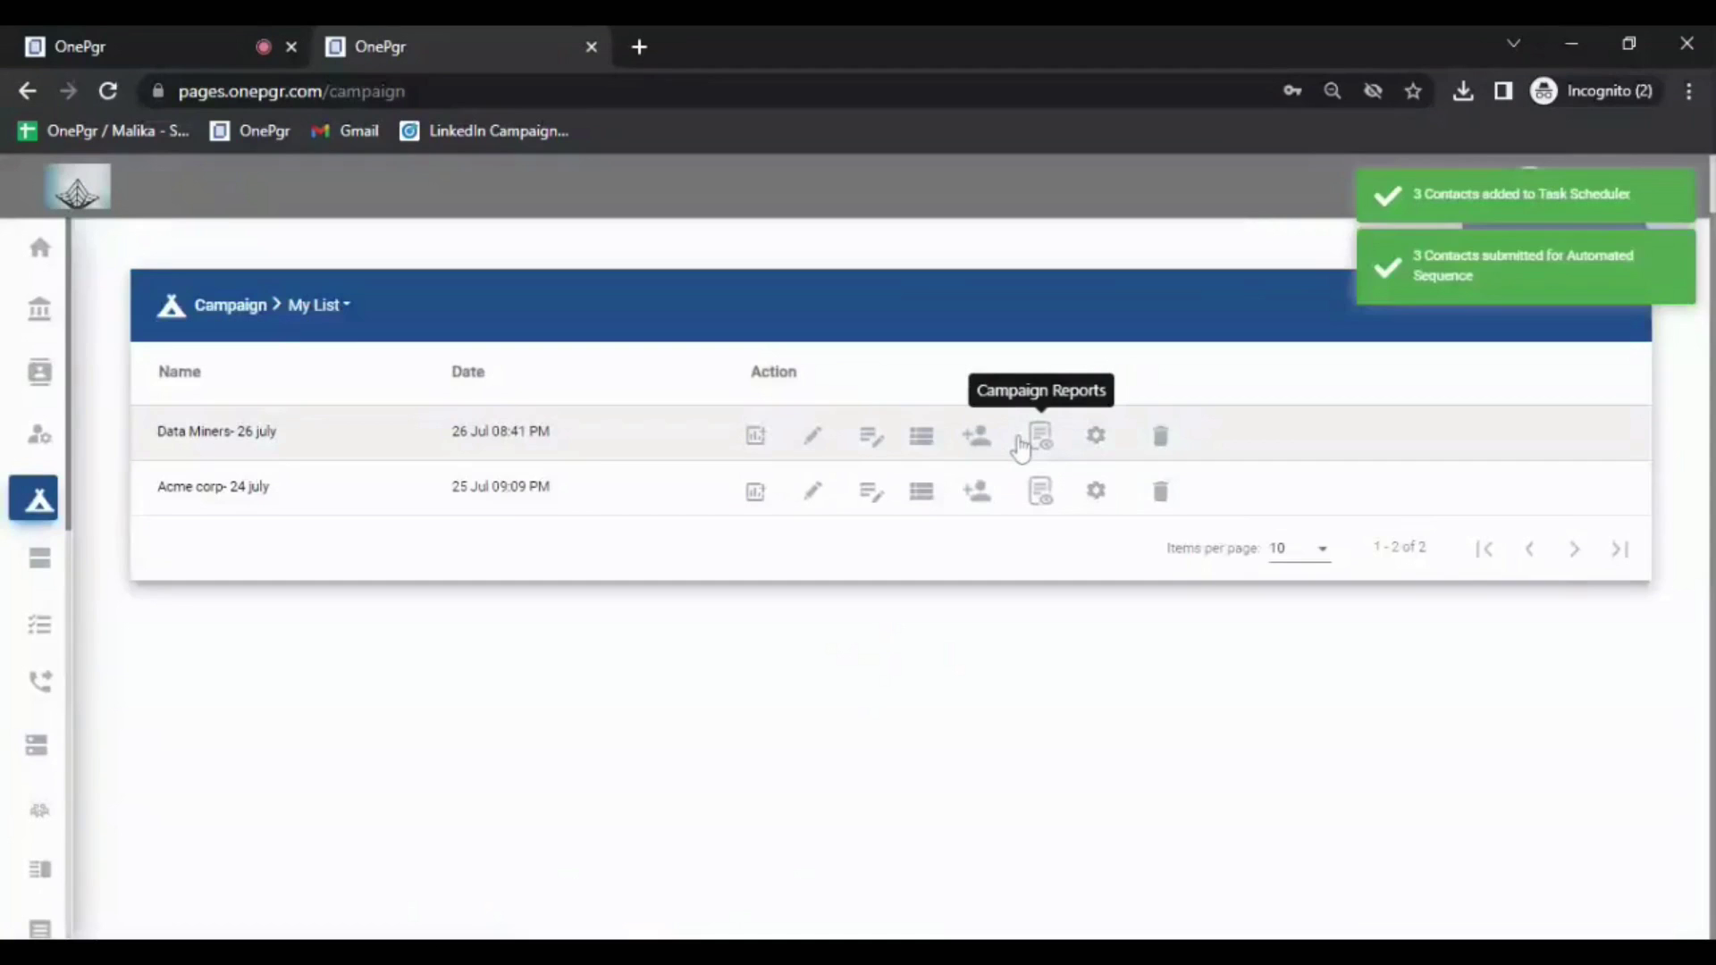
Step: Open the Data Miners- 26 july Sequence Report and filter it to the 6 queued actions
click(1039, 438)
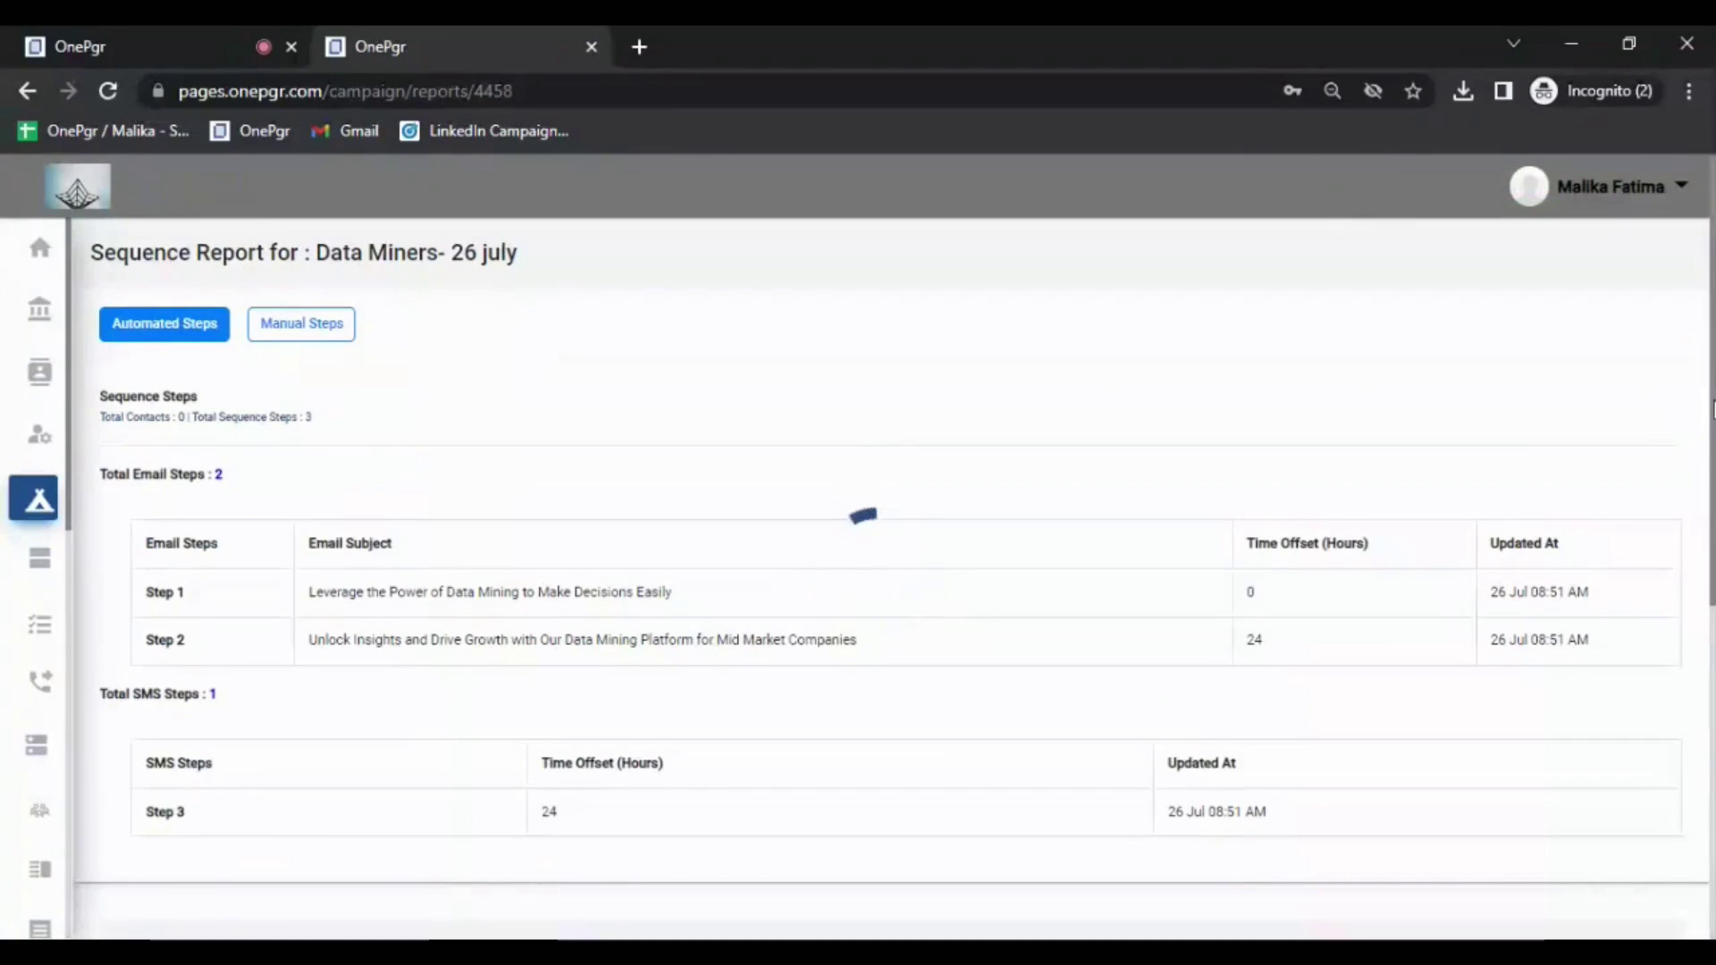
scroll(892, 572, down, 1)
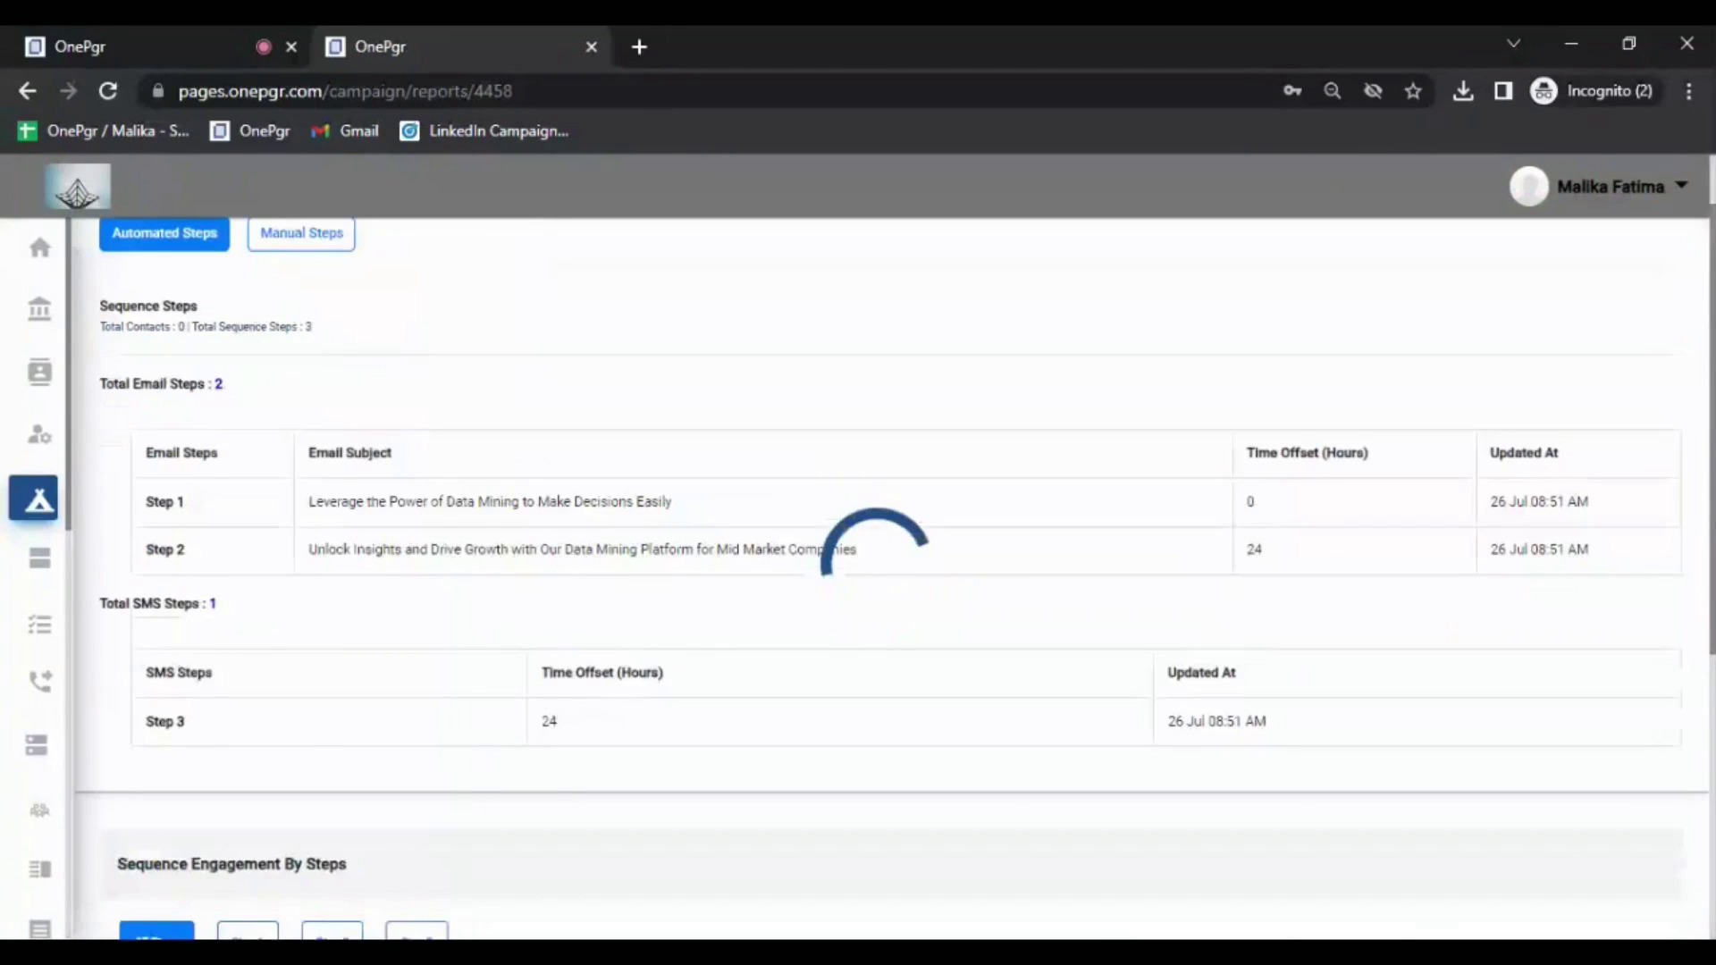
scroll(892, 572, down, 8)
scroll(892, 572, up, 6)
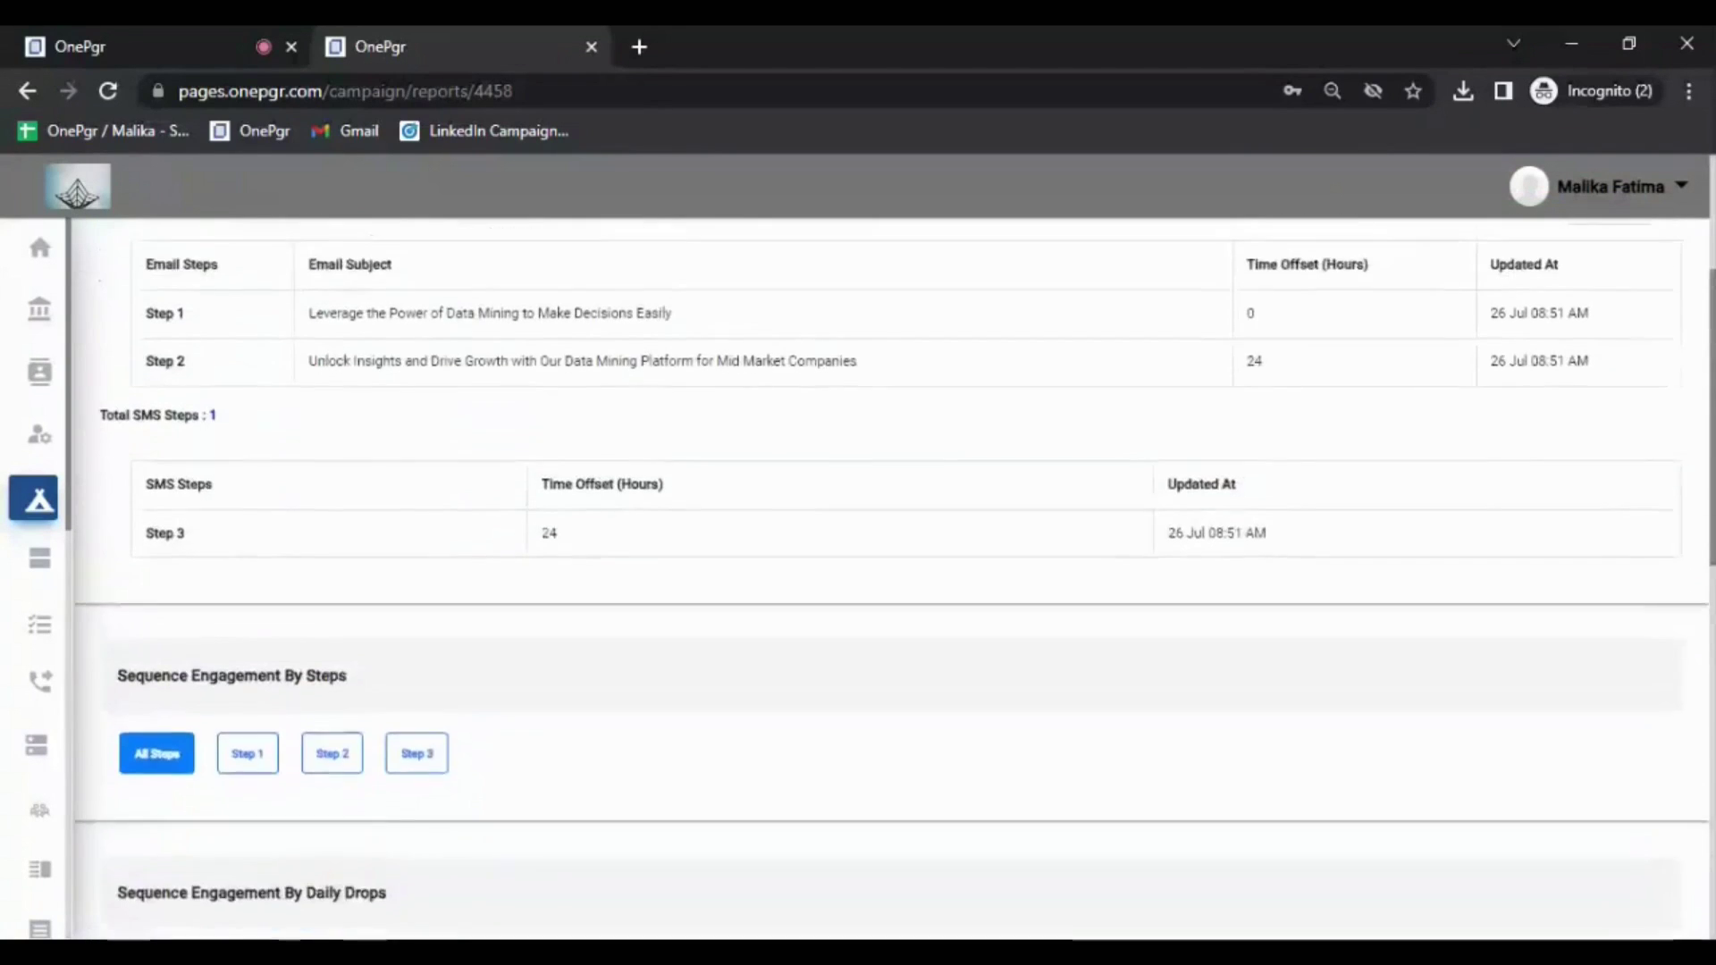
scroll(739, 728, down, 7)
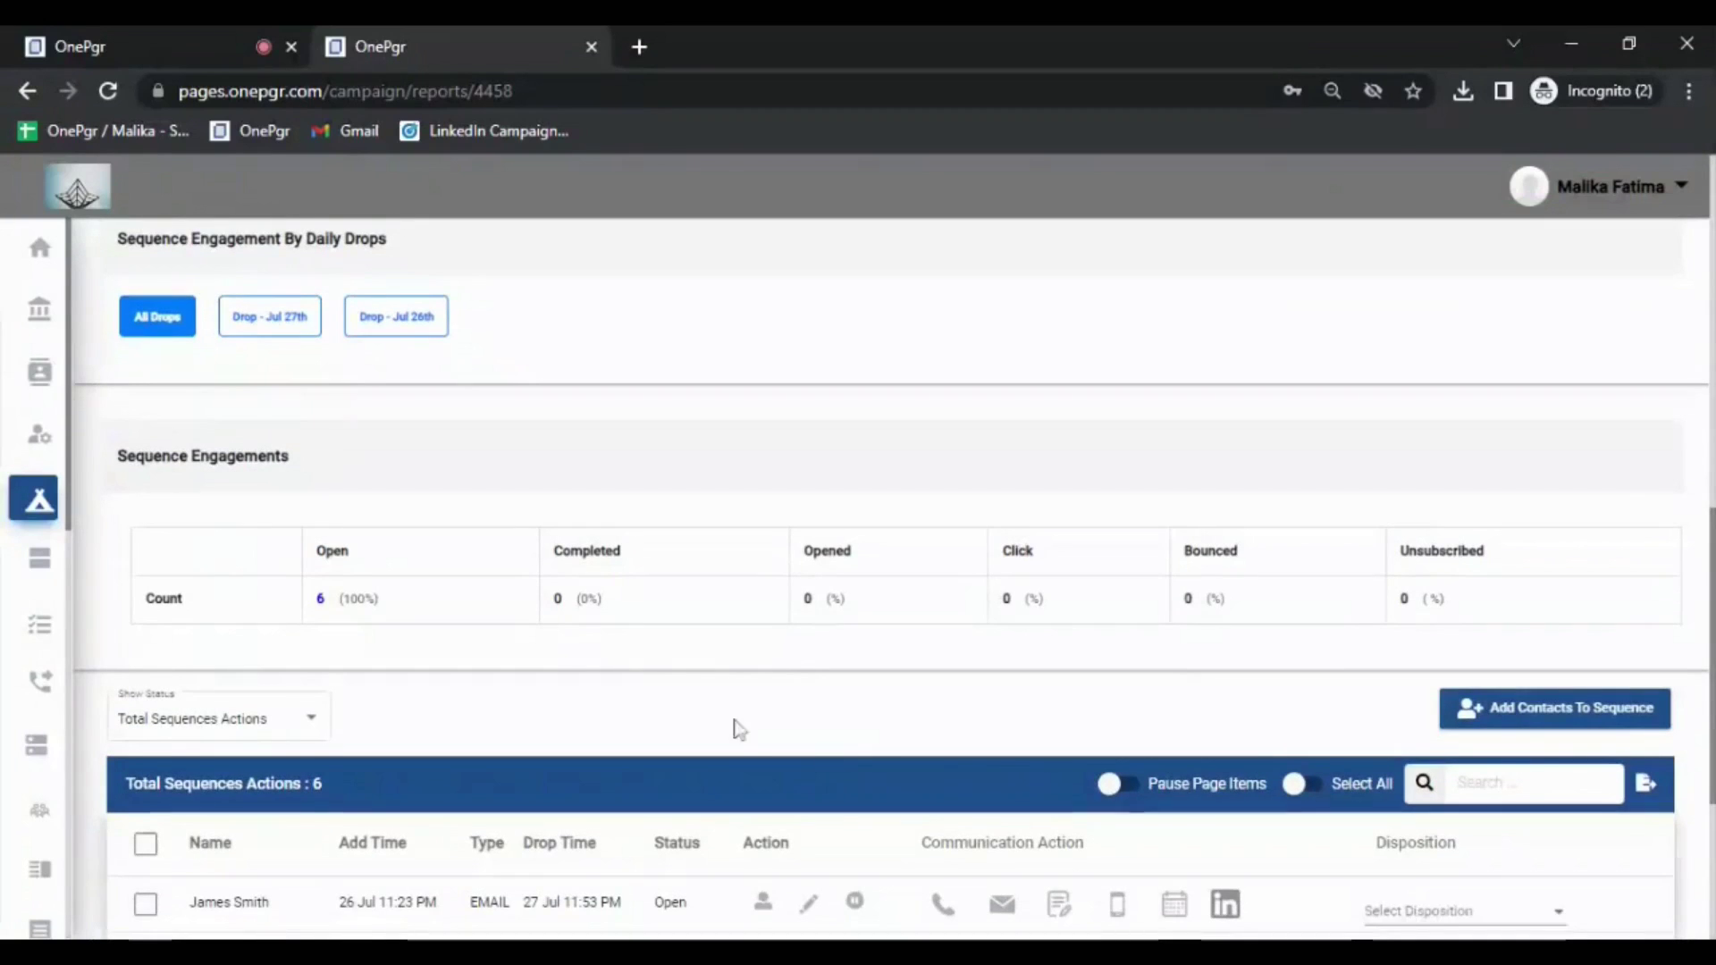
click(362, 600)
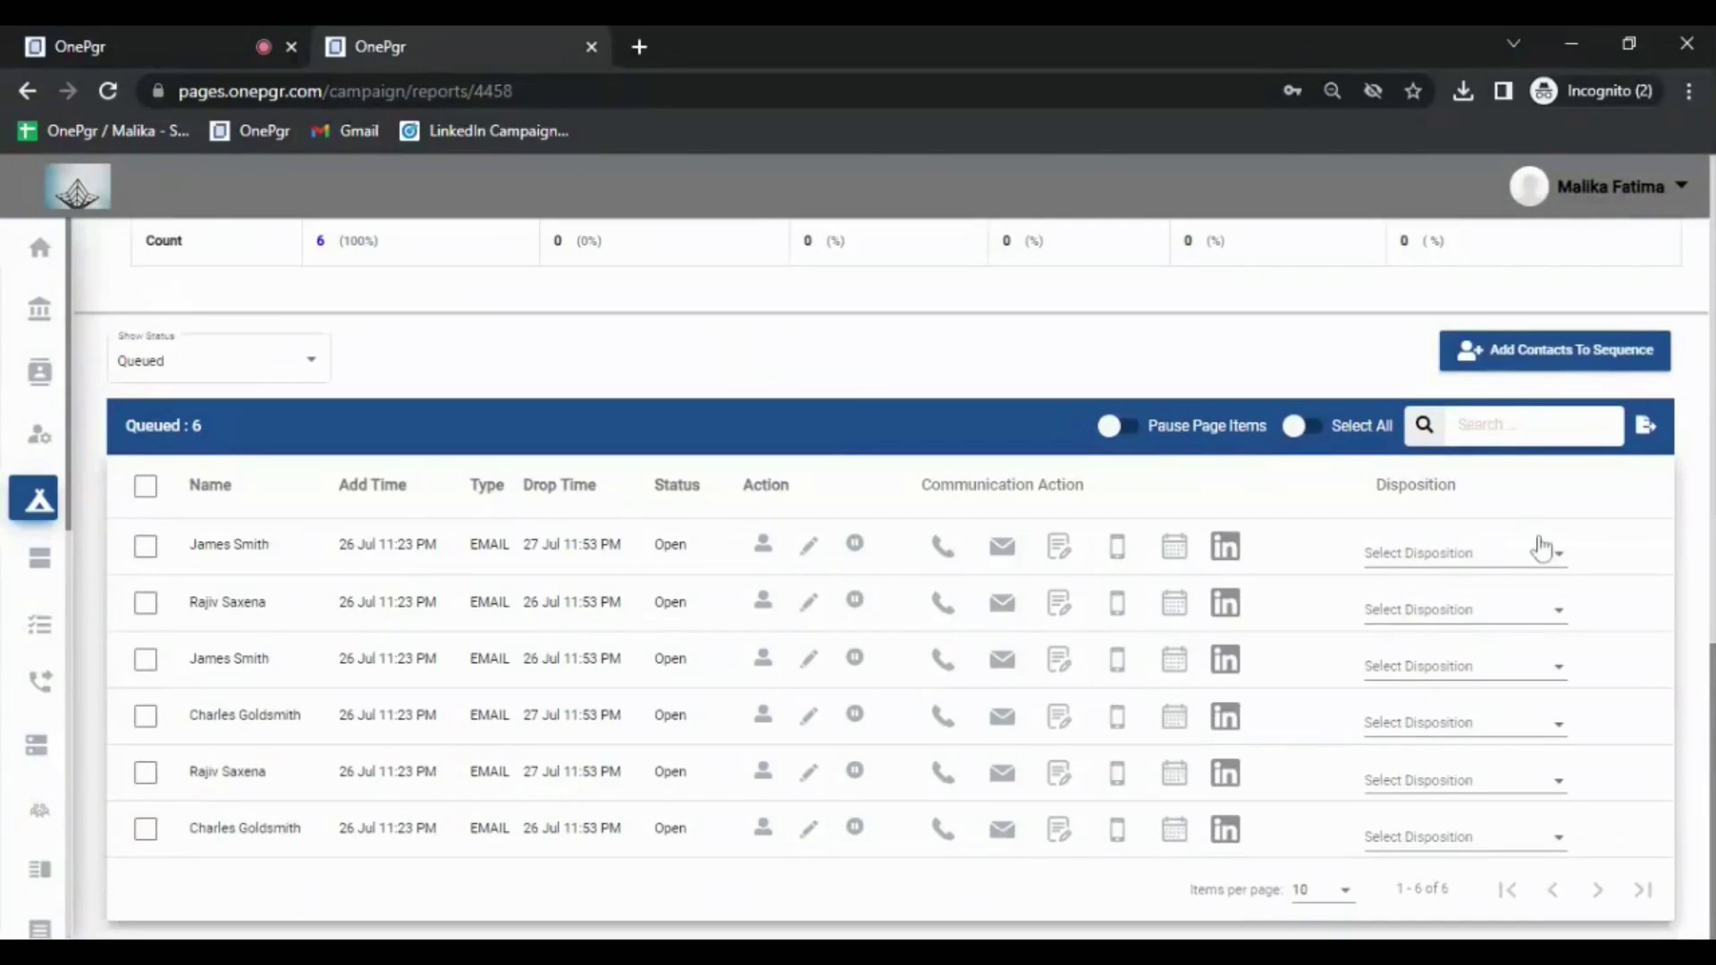
scroll(929, 724, up, 4)
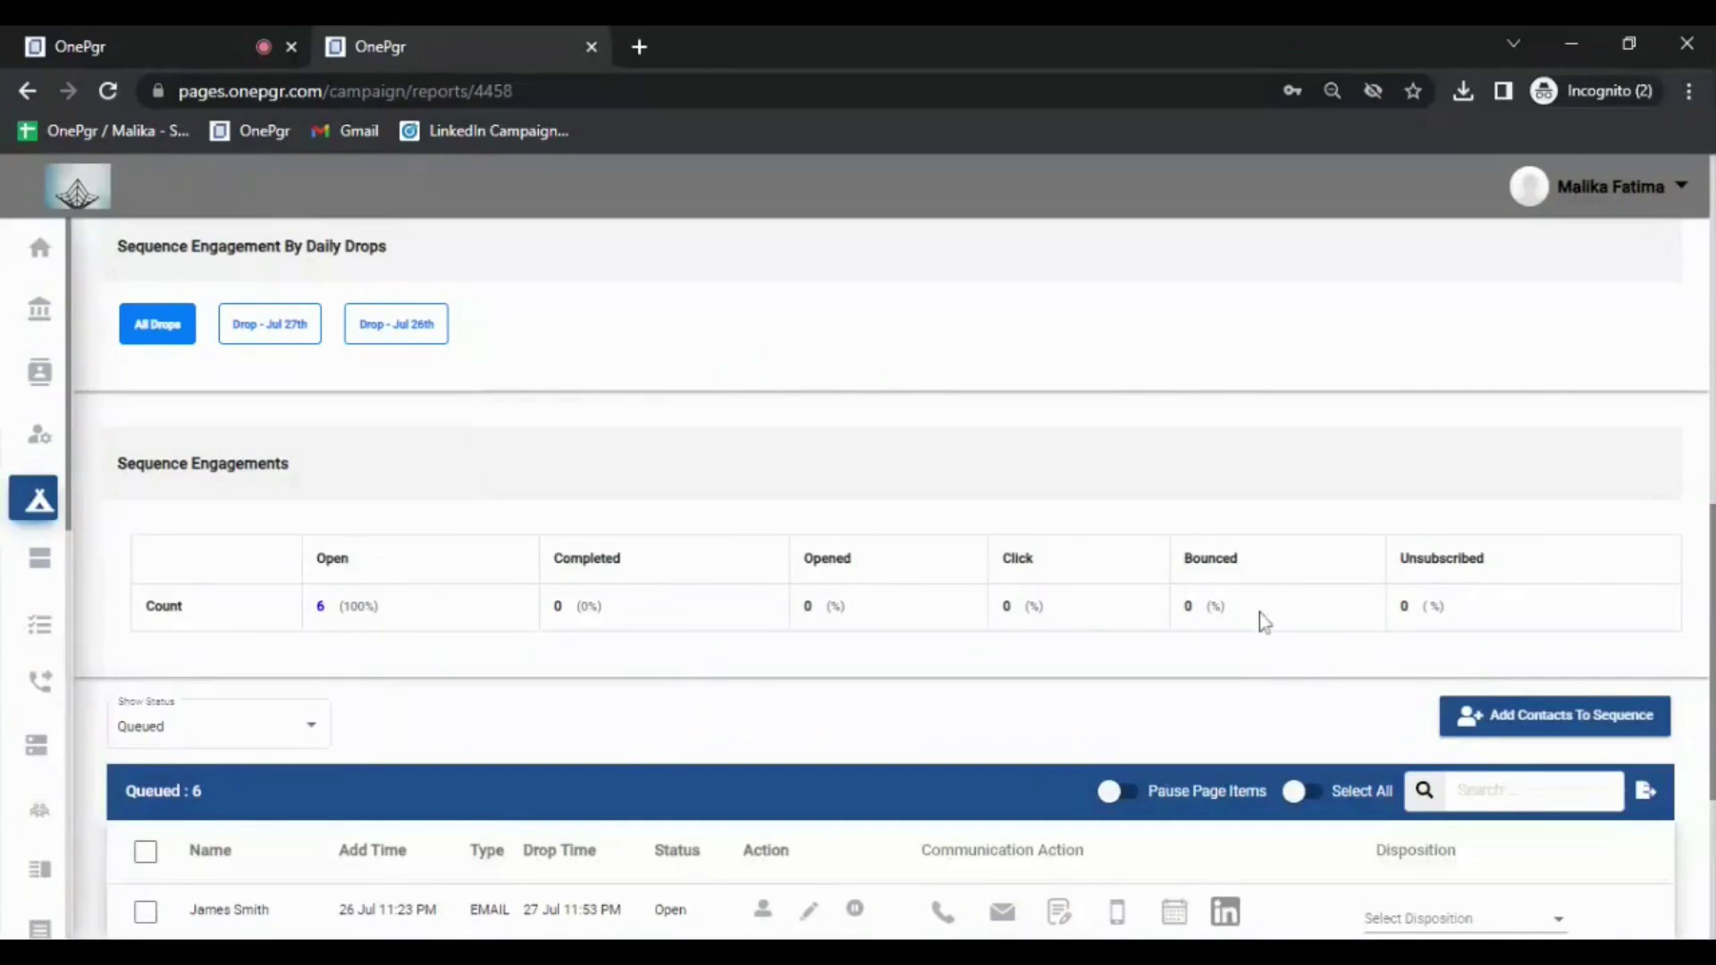
scroll(1555, 576, down, 3)
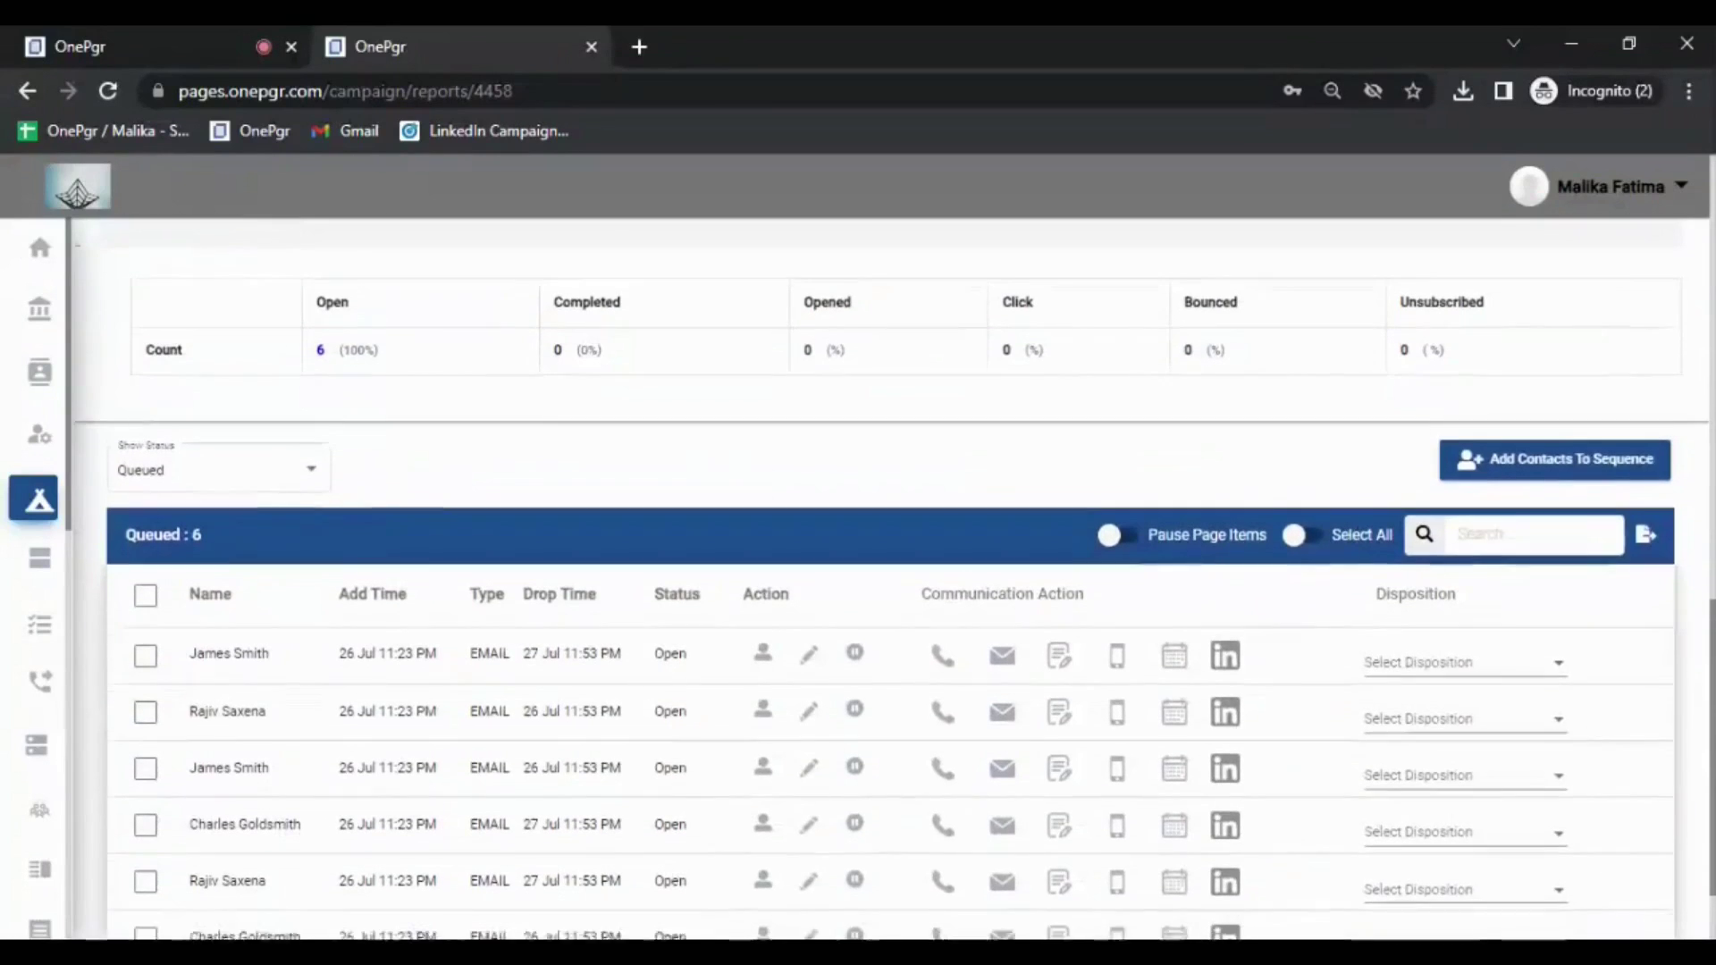
scroll(1693, 751, down, 1)
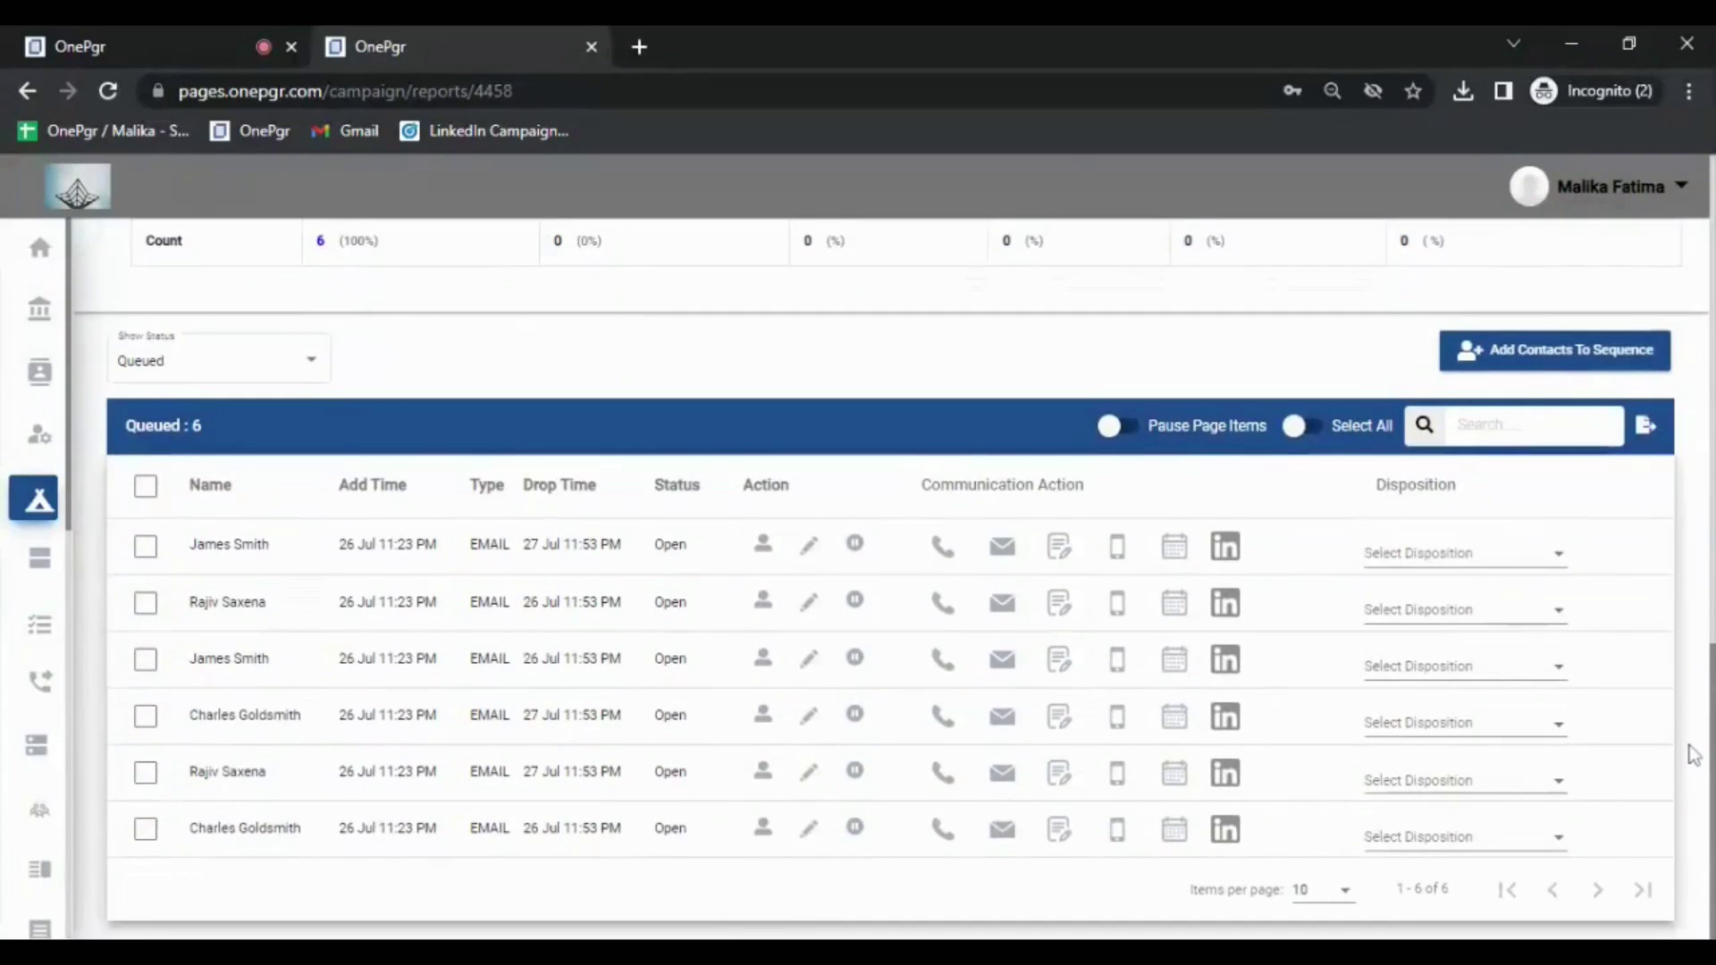
scroll(1711, 652, up, 2)
drag(1711, 653, 1702, 250)
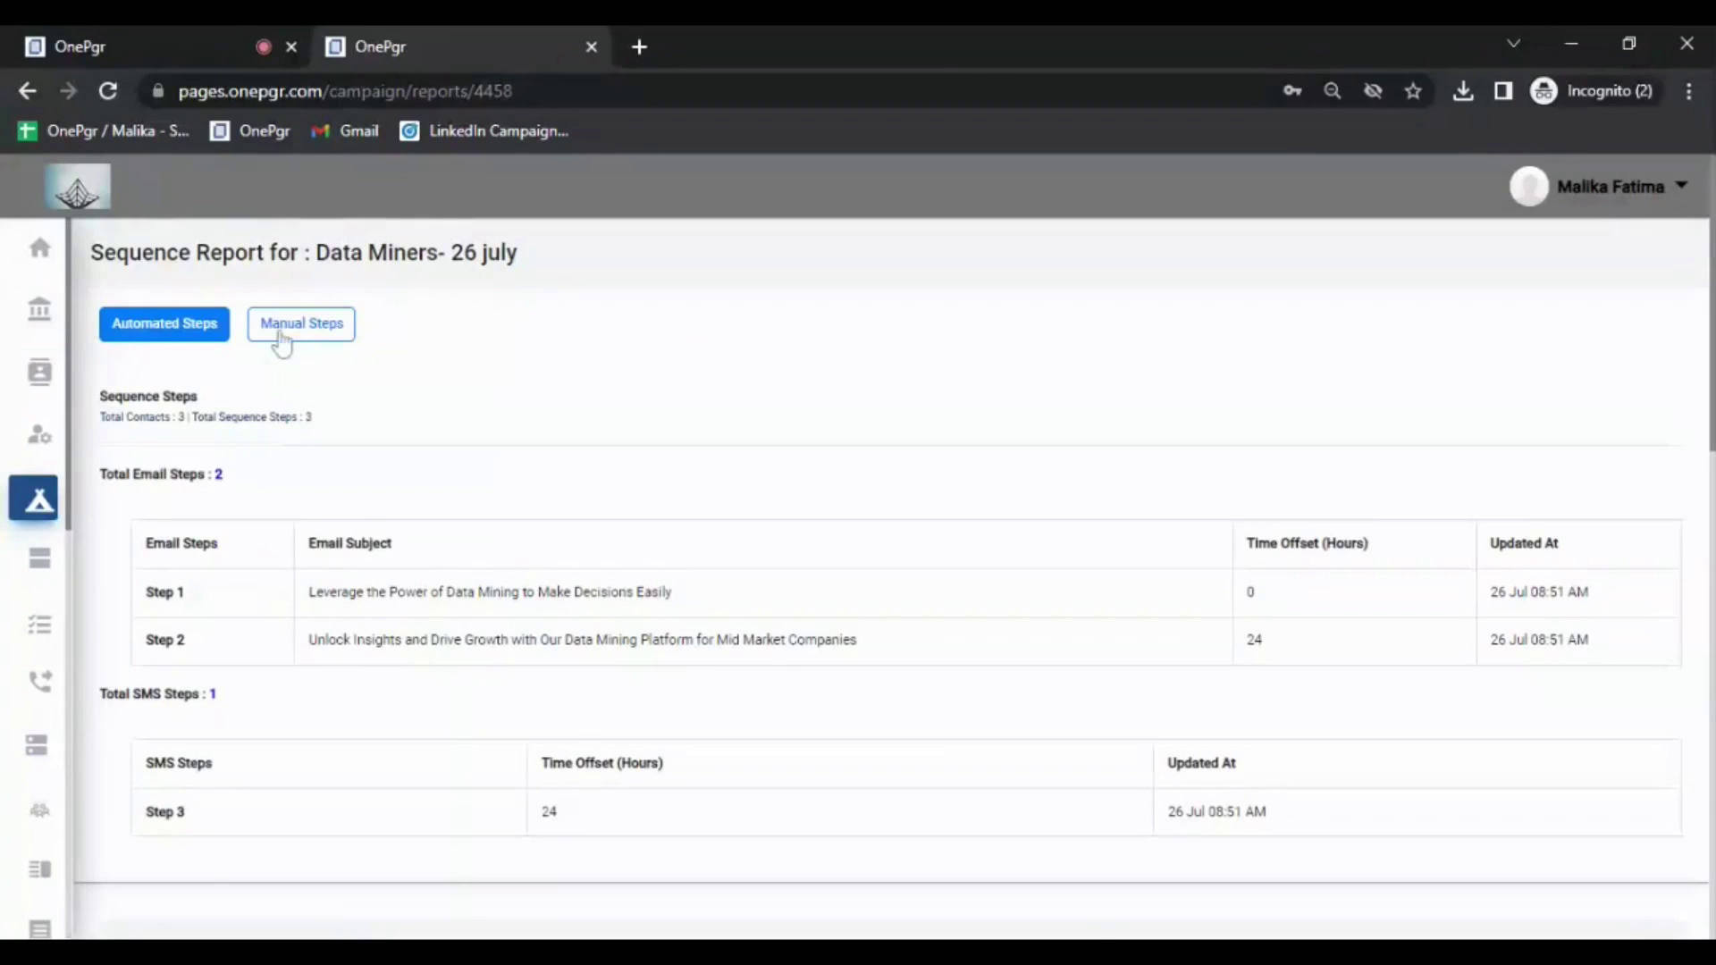
Step: Compare the Manual and Automated Steps reports, then go back to the campaign list
click(281, 338)
click(170, 329)
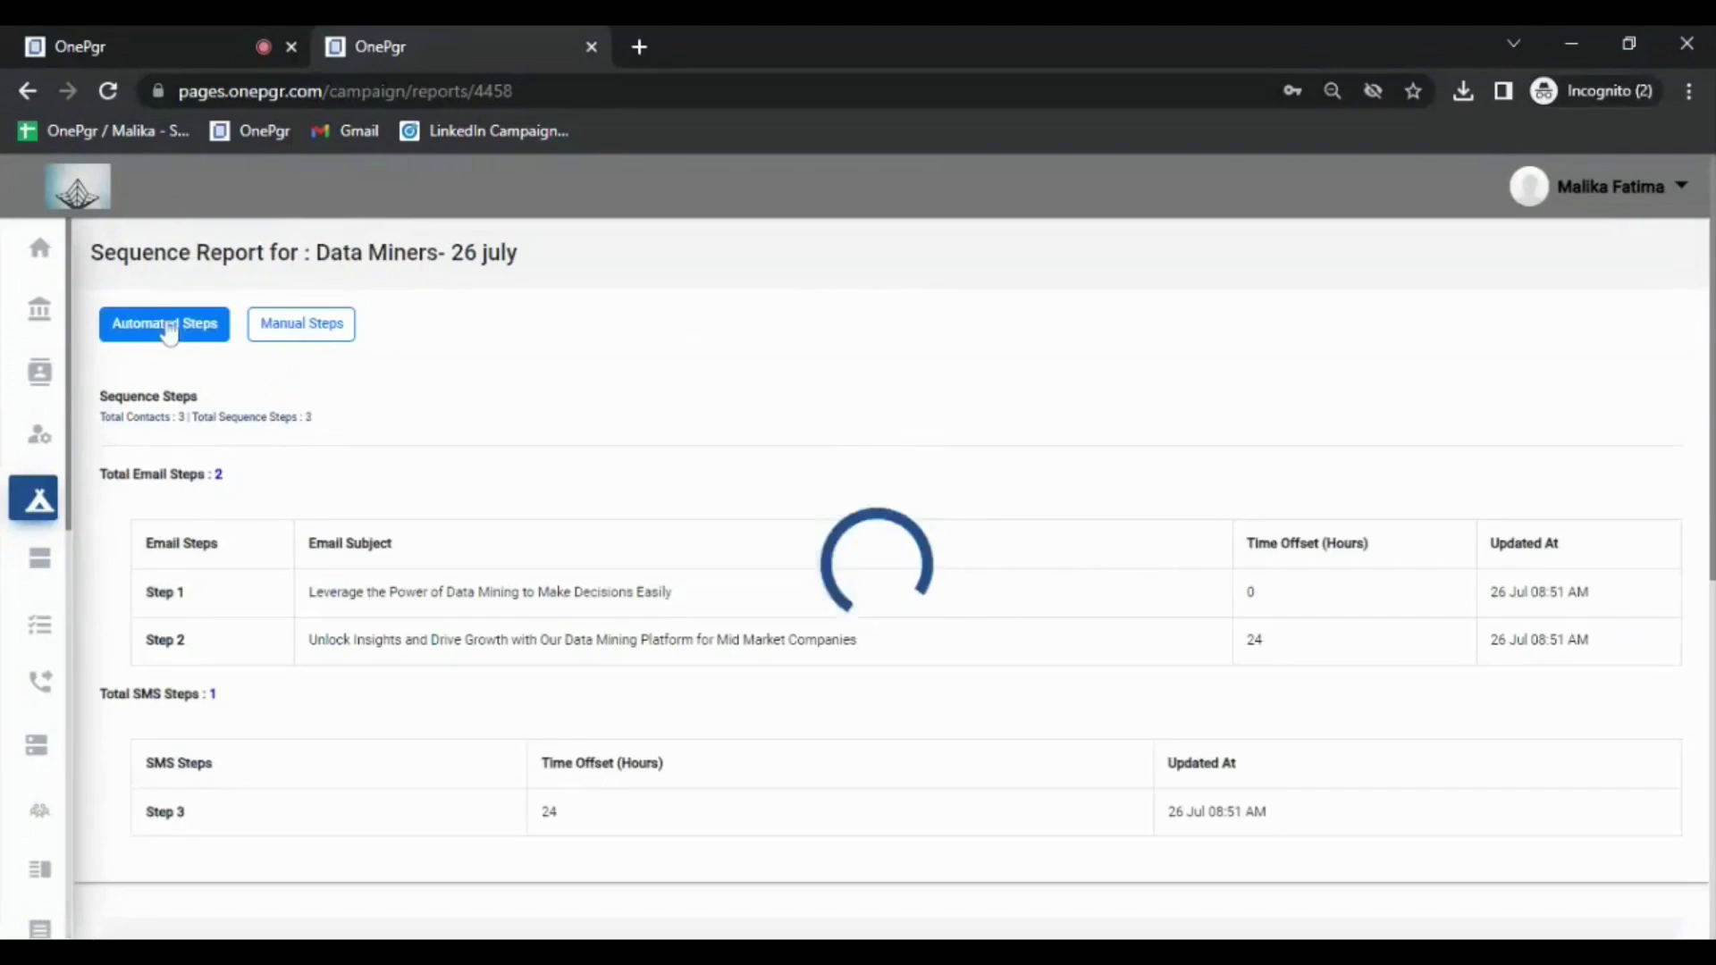
click(302, 332)
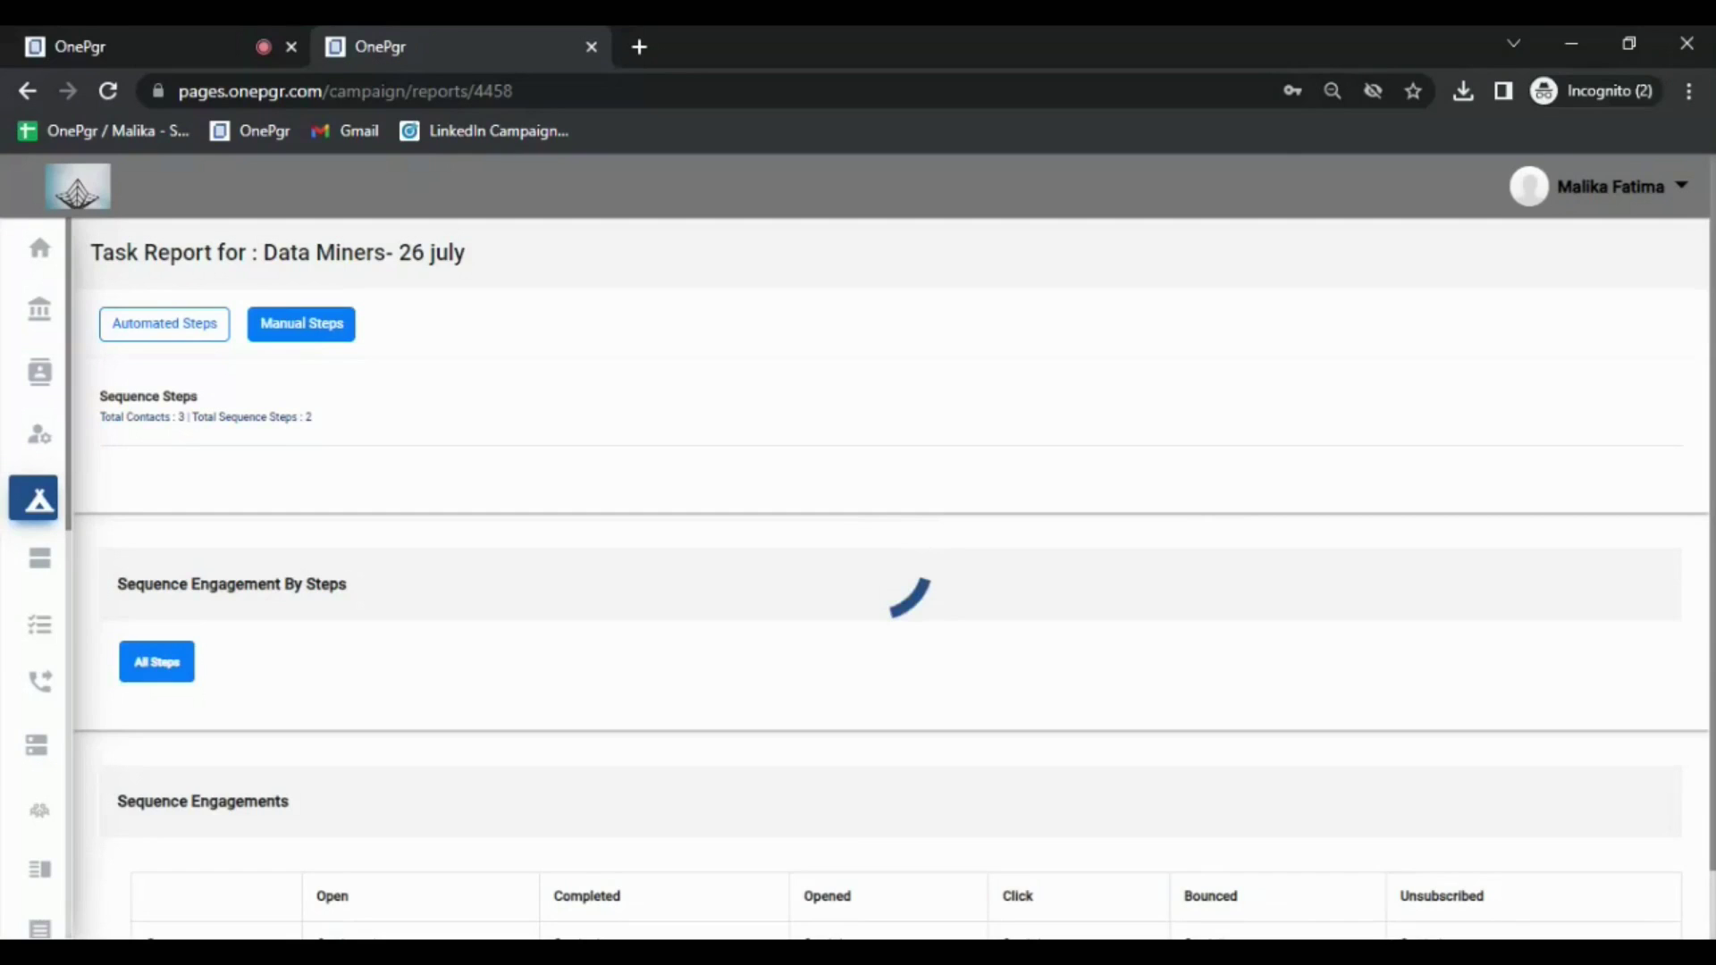
key(alt+Left)
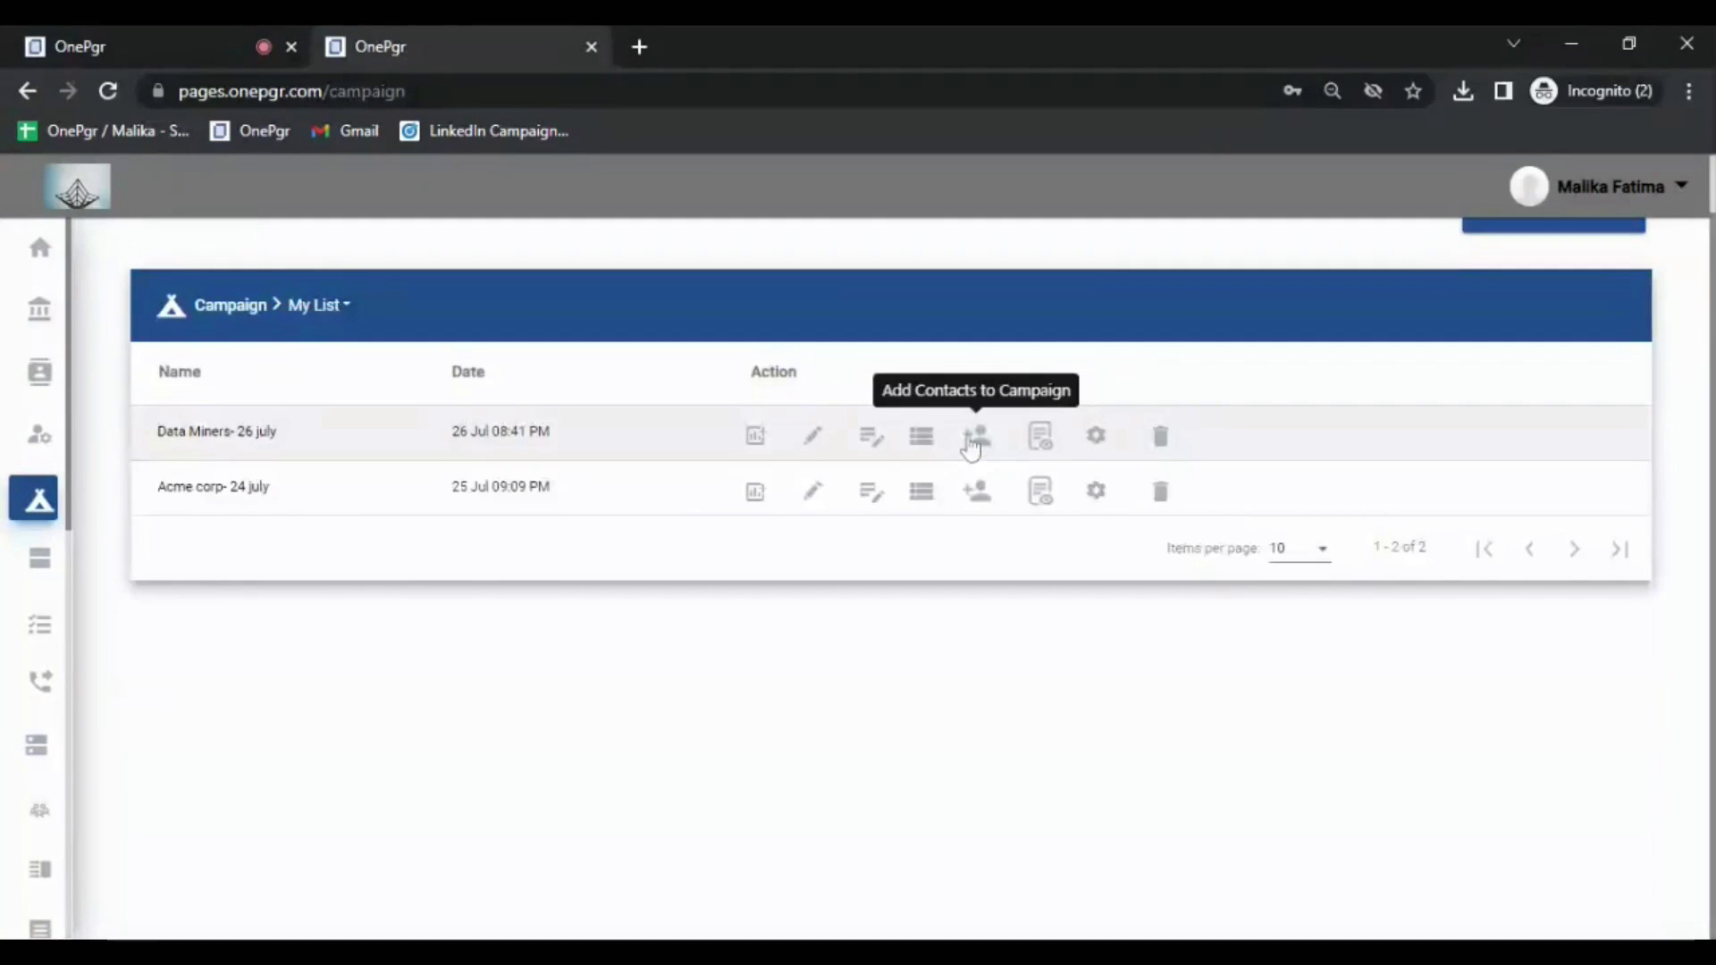